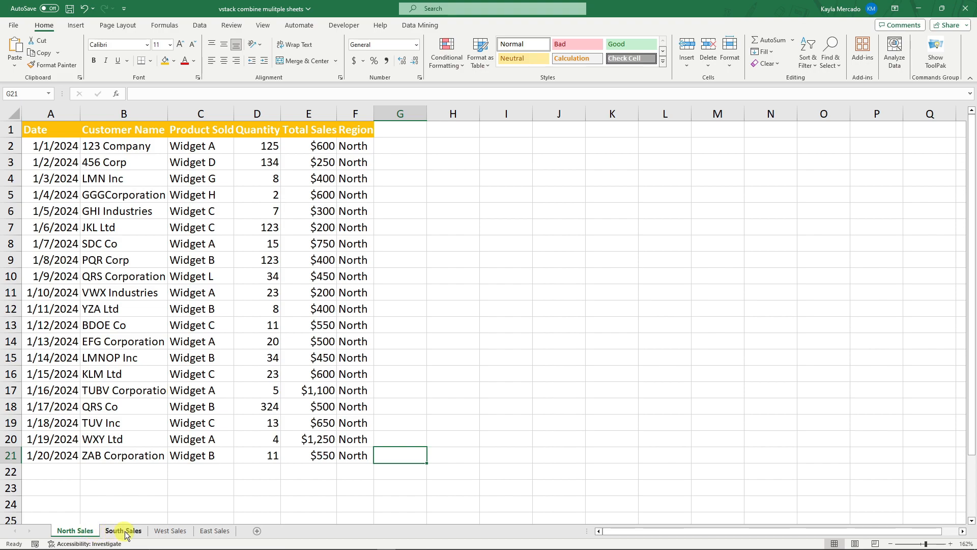
Step: Add a new worksheet after East Sales and name it FINAL SALES
left_click(256, 530)
left_click_drag(123, 533, 280, 532)
double_click(253, 530)
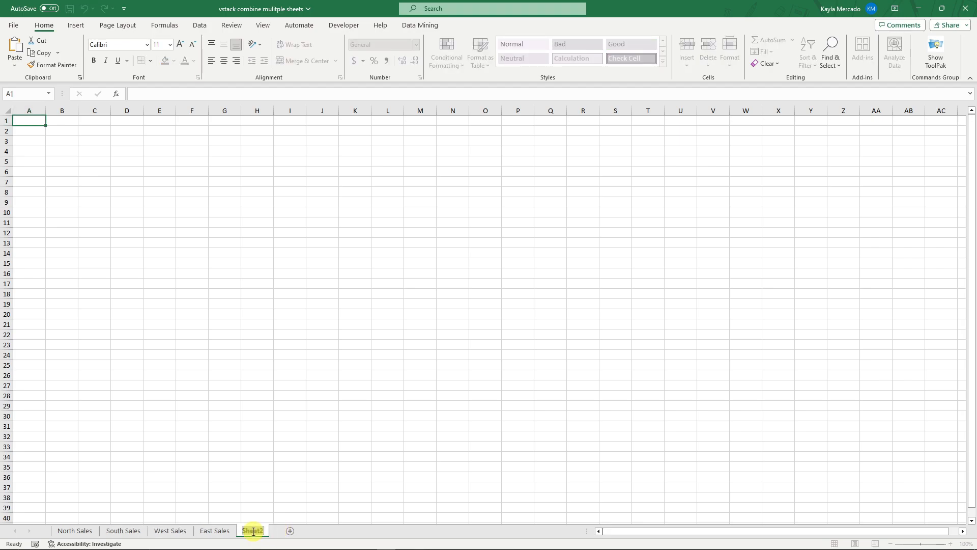
type("FINAL SALES")
left_click(288, 426)
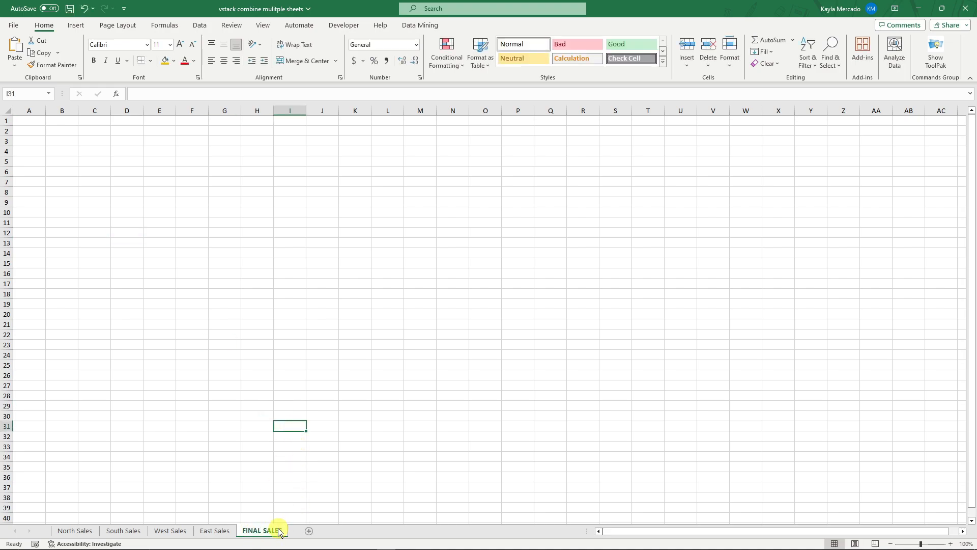
left_click_drag(127, 151, 634, 306)
left_click(543, 343)
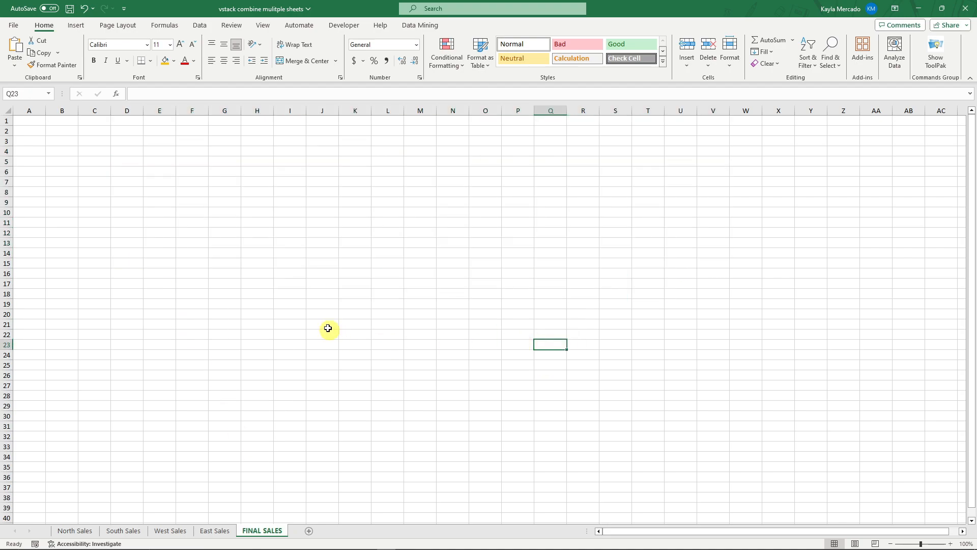
left_click(133, 149)
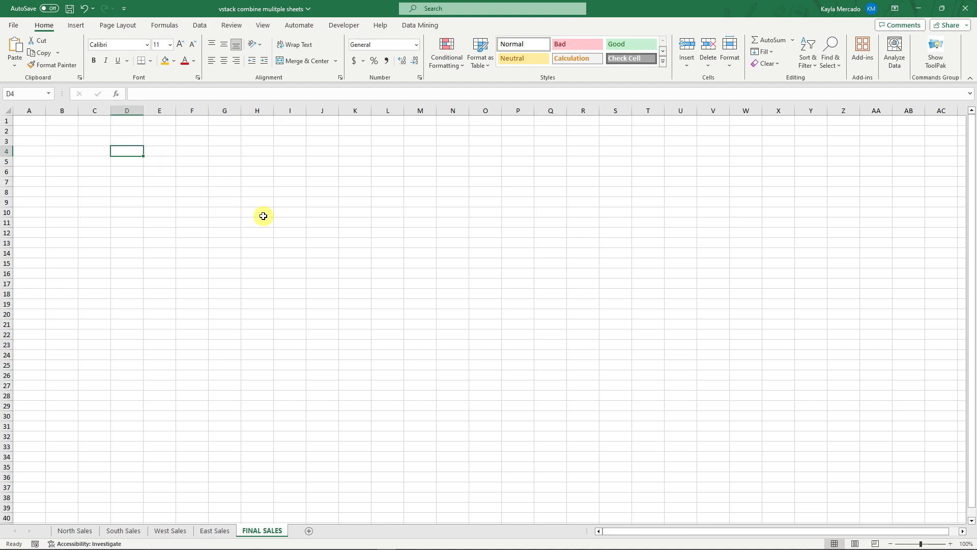
Step: Copy the header row, Date through Region, from North Sales into row 1 of FINAL SALES starting at A1
left_click(74, 530)
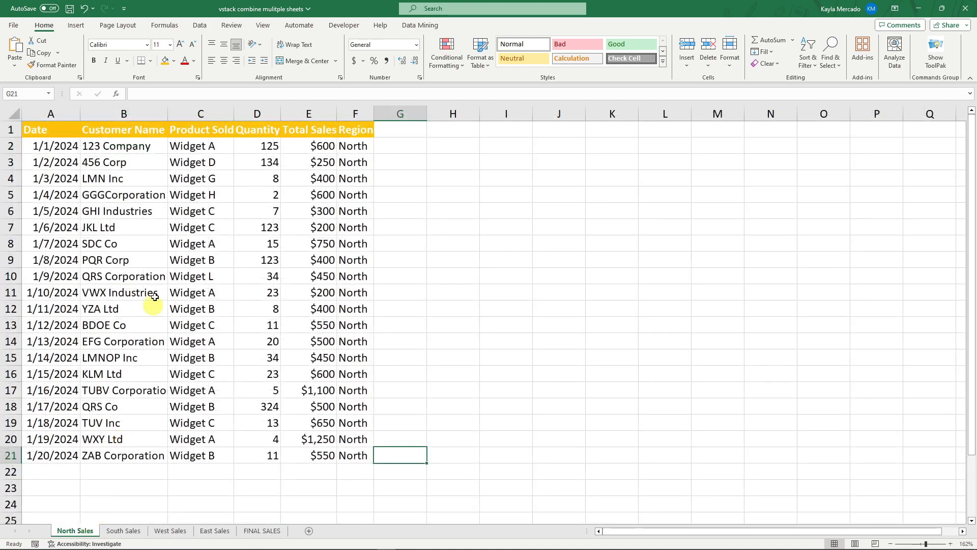
left_click_drag(56, 131, 356, 130)
key("ctrl+c")
left_click(274, 530)
left_click(48, 122)
key("ctrl+v")
left_click(195, 210)
Step: Widen the Total Sales column on FINAL SALES so its header fits
scroll(112, 179, "up", 5)
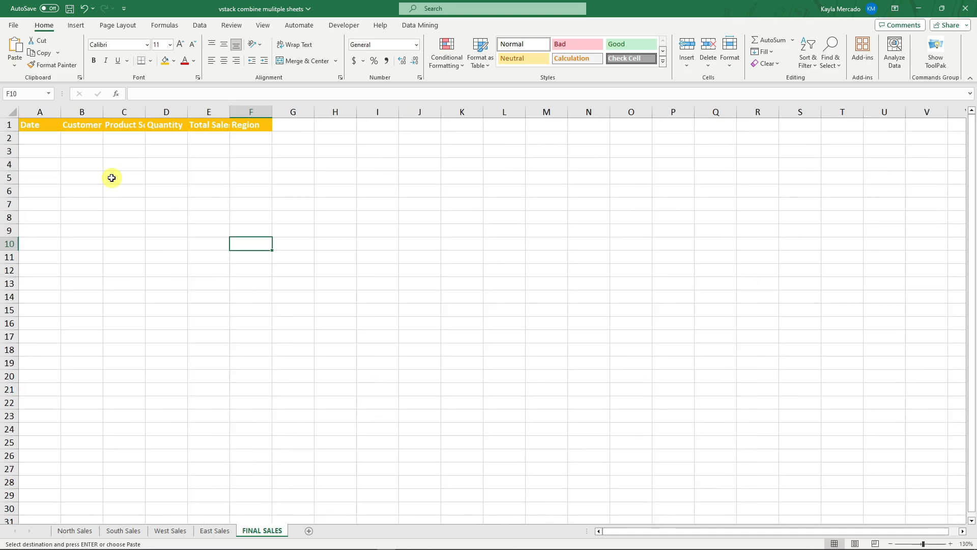
left_click_drag(309, 115, 333, 112)
left_click(286, 229)
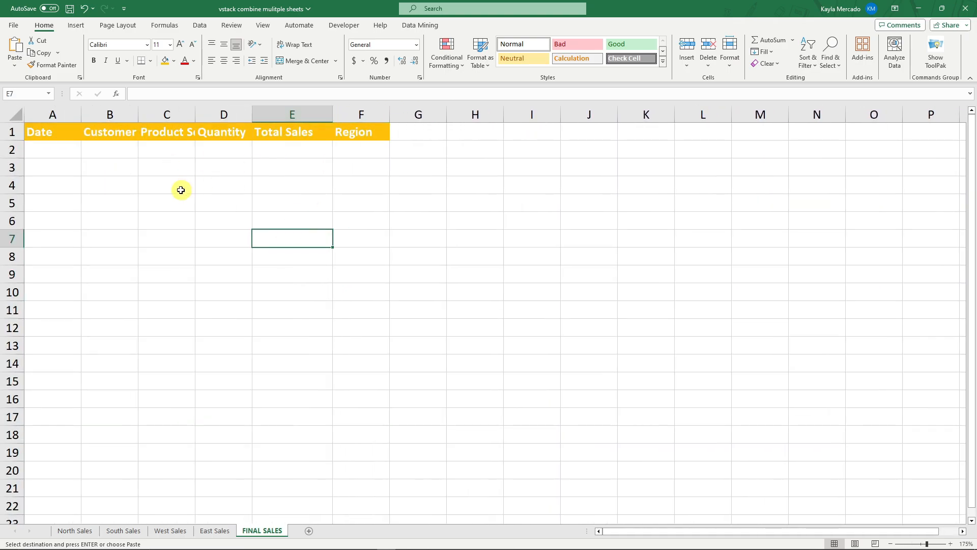
Step: Start a VSTACK formula in cell A2 of FINAL SALES with 'North Sales'!A2:F21 as the first array
left_click(53, 151)
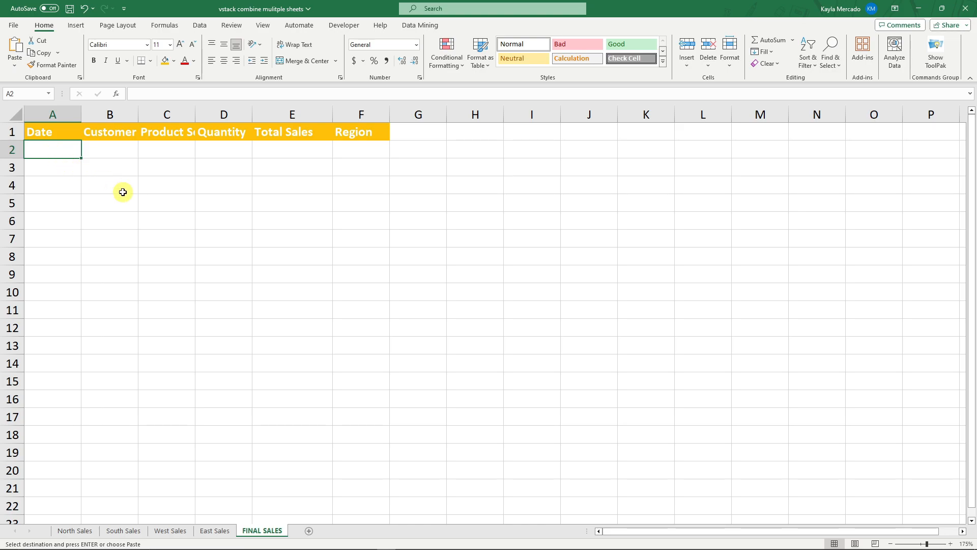
type("=vstack")
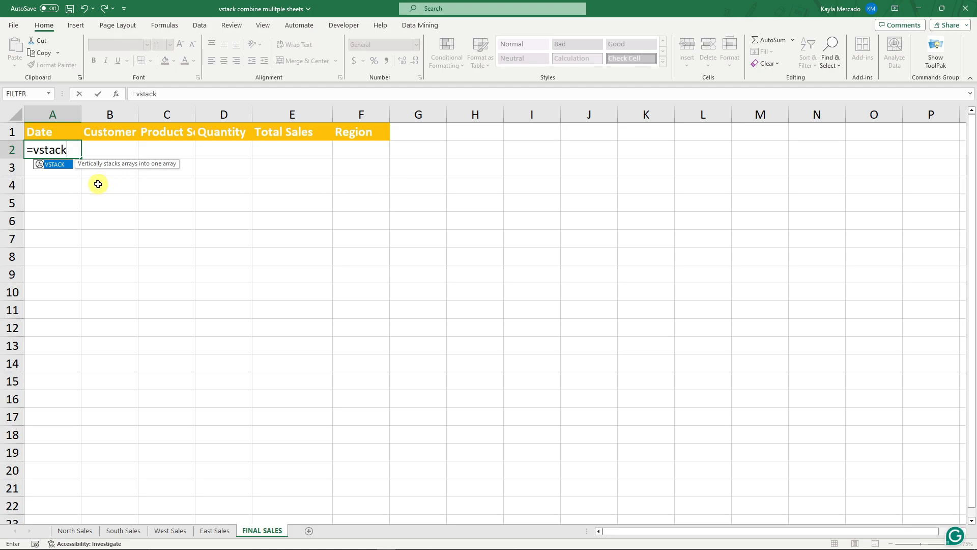
double_click(57, 166)
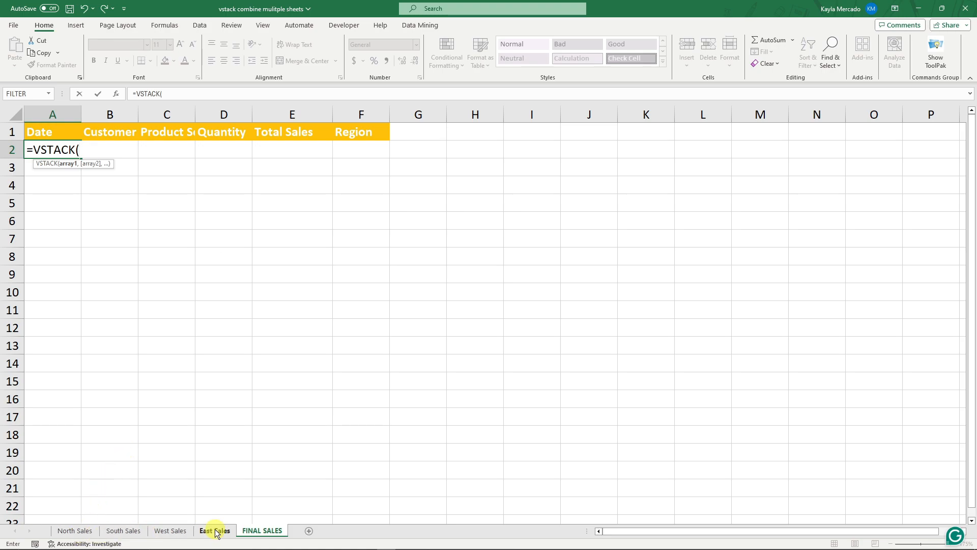
left_click(85, 532)
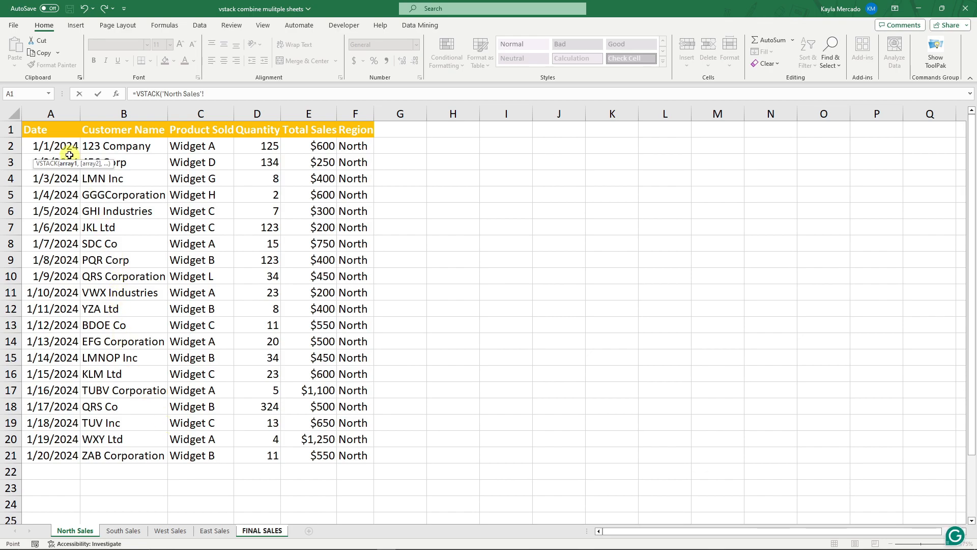
left_click(56, 147)
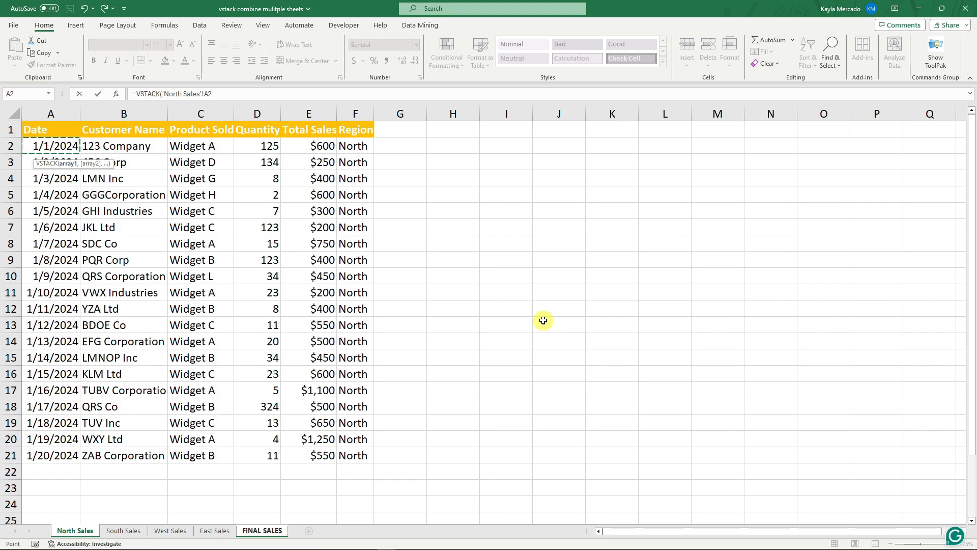
key("ctrl+shift+Right")
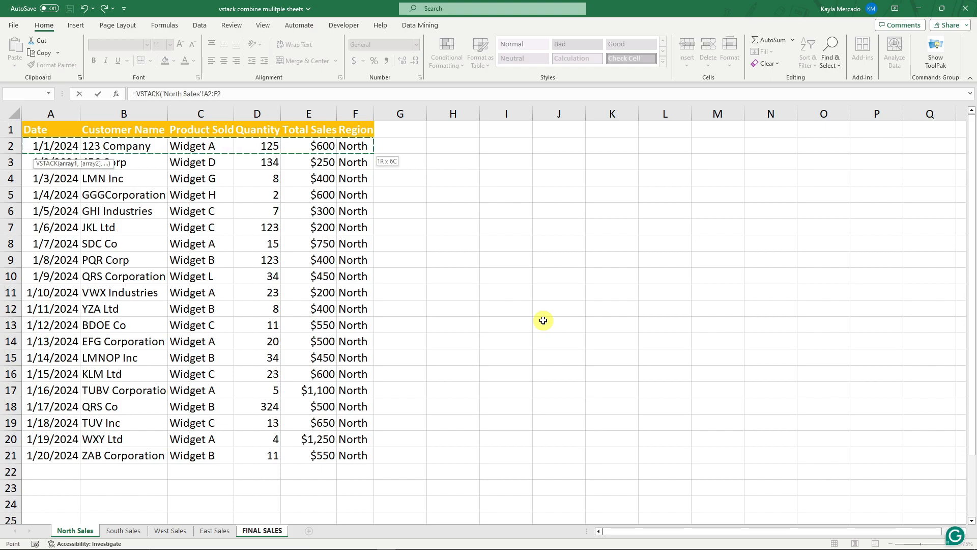
key("ctrl+shift+Down")
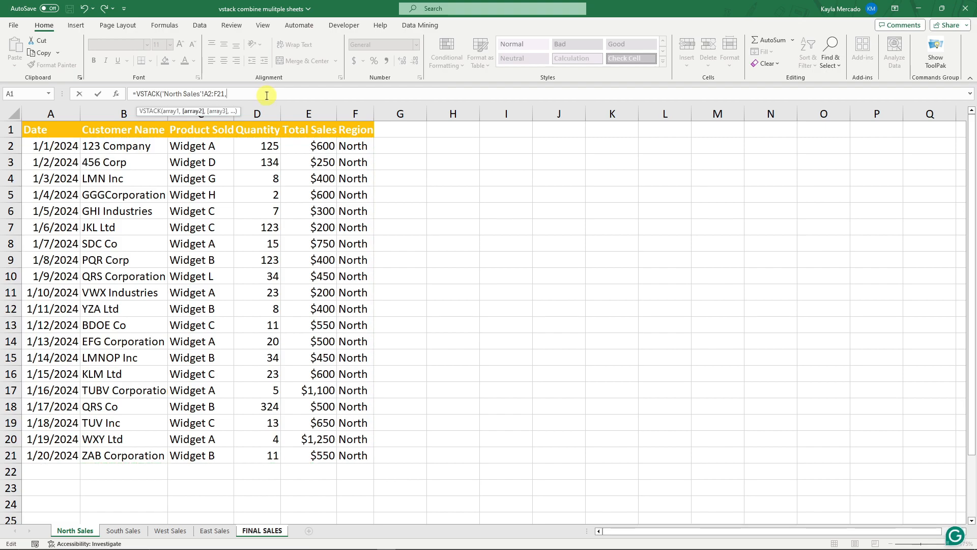
Step: Add 'South Sales'!A2:F21 as the second array of the VSTACK formula
left_click(133, 529)
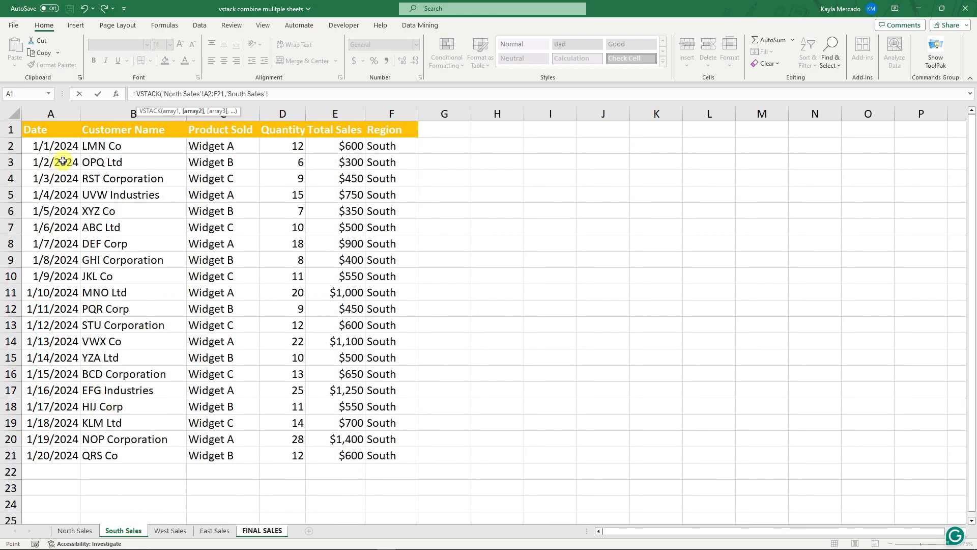
key("ctrl+shift+Right")
key("ctrl+shift+Down")
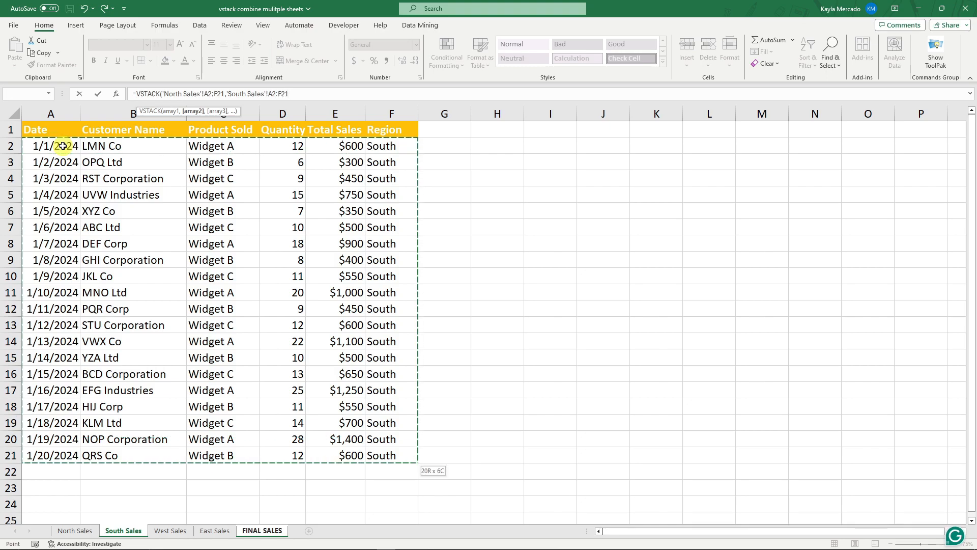
type(",")
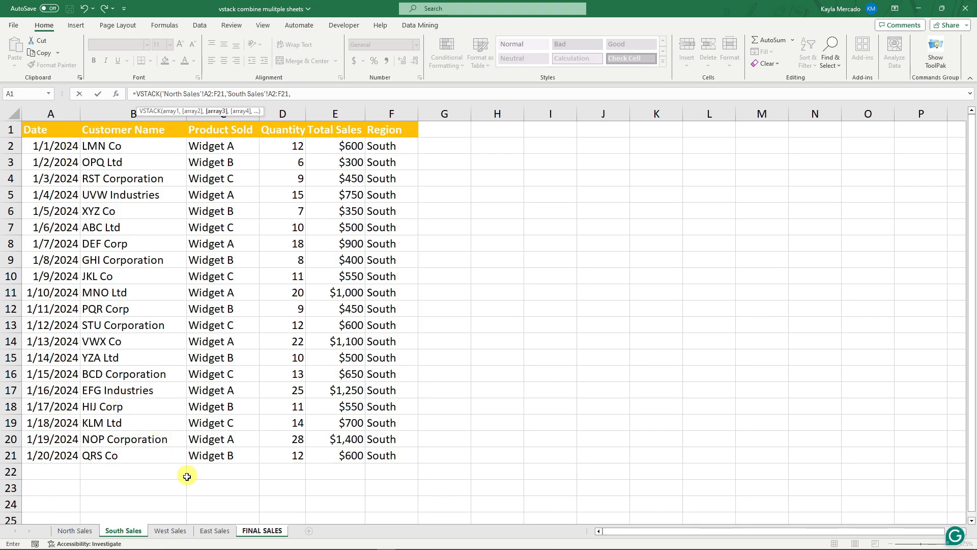
Step: Add 'West Sales'!A2:F21 as the third array of the VSTACK formula
left_click(170, 530)
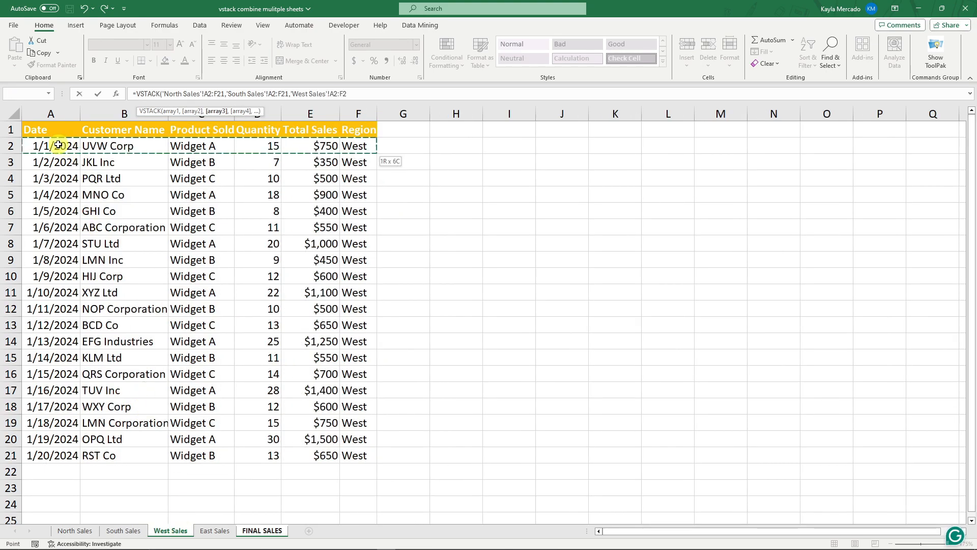
left_click(215, 530)
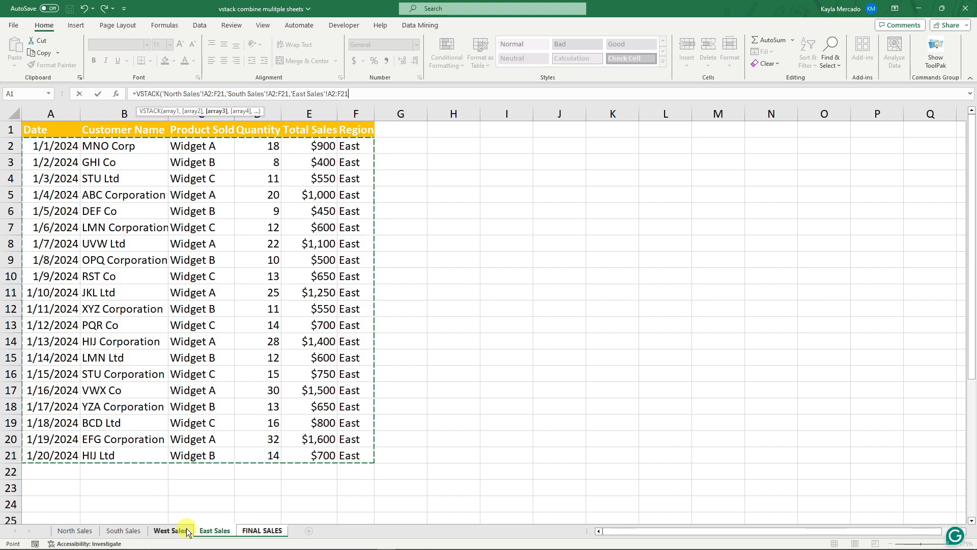
left_click(176, 530)
left_click(215, 530)
left_click(179, 530)
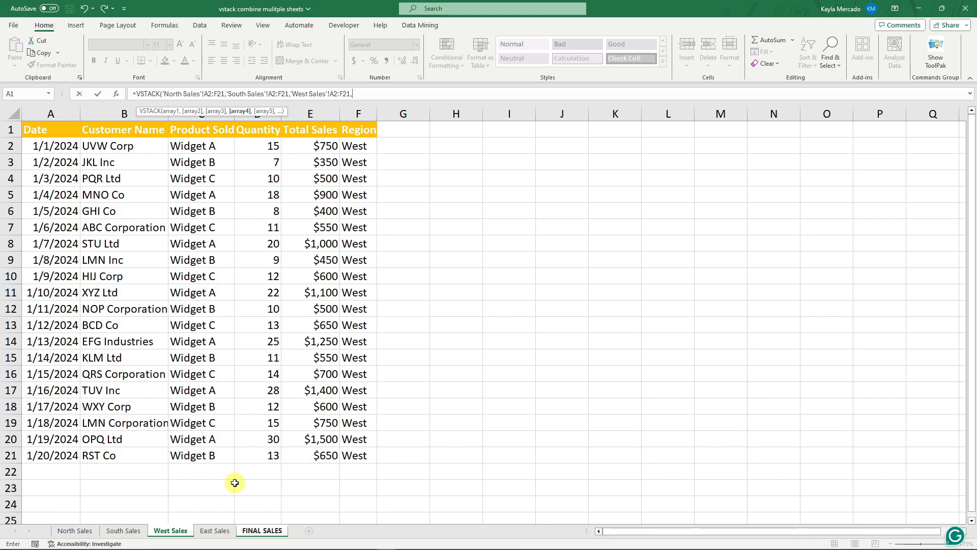
Step: Add 'East Sales'!A2:F21 as the fourth array, close the VSTACK formula and enter it
left_click(215, 531)
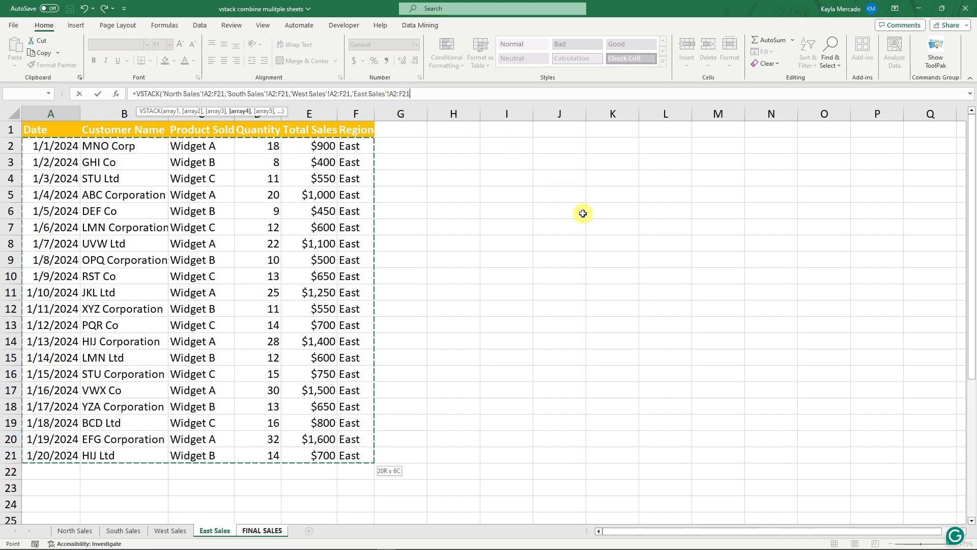
type(")")
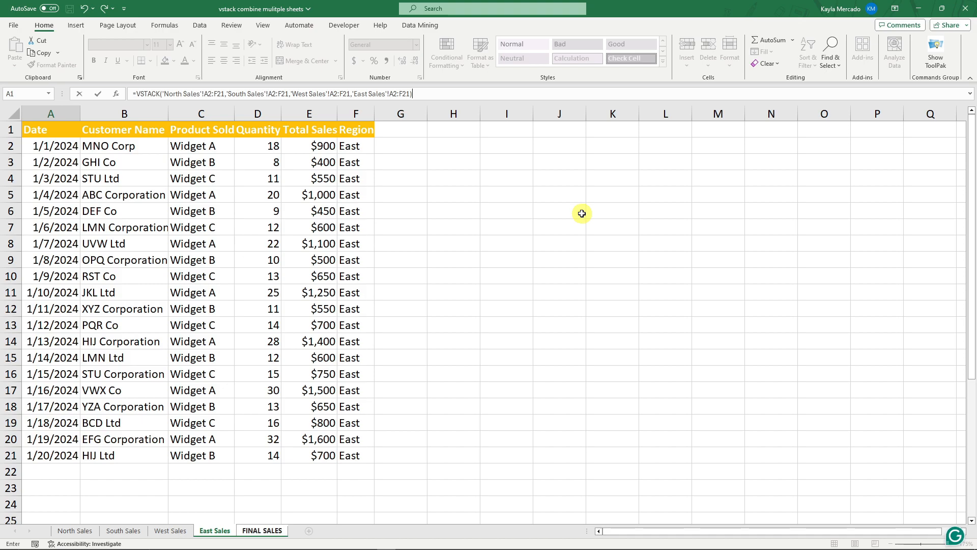
key("Return")
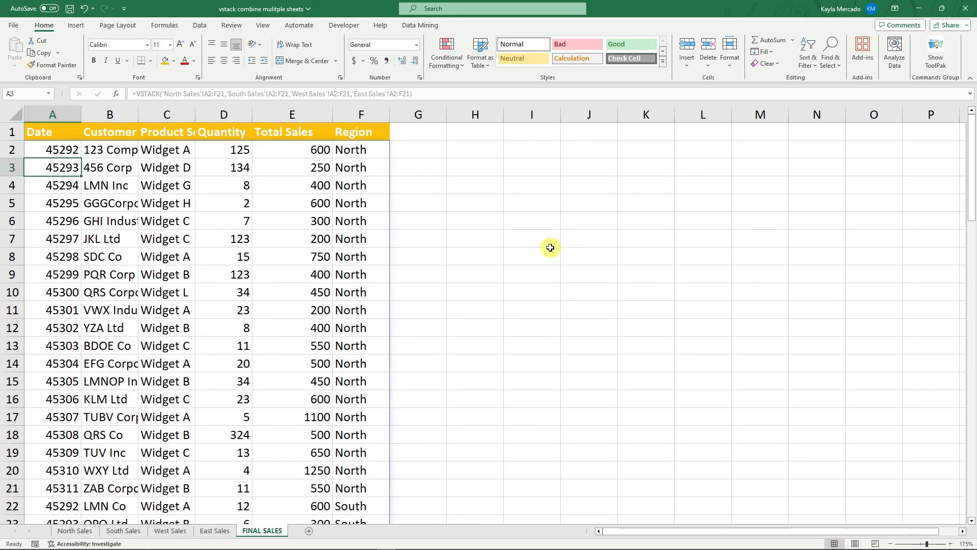
Step: Examine the stacked rows on FINAL SALES from the headers down to the last East record
scroll(275, 244, "down", 14)
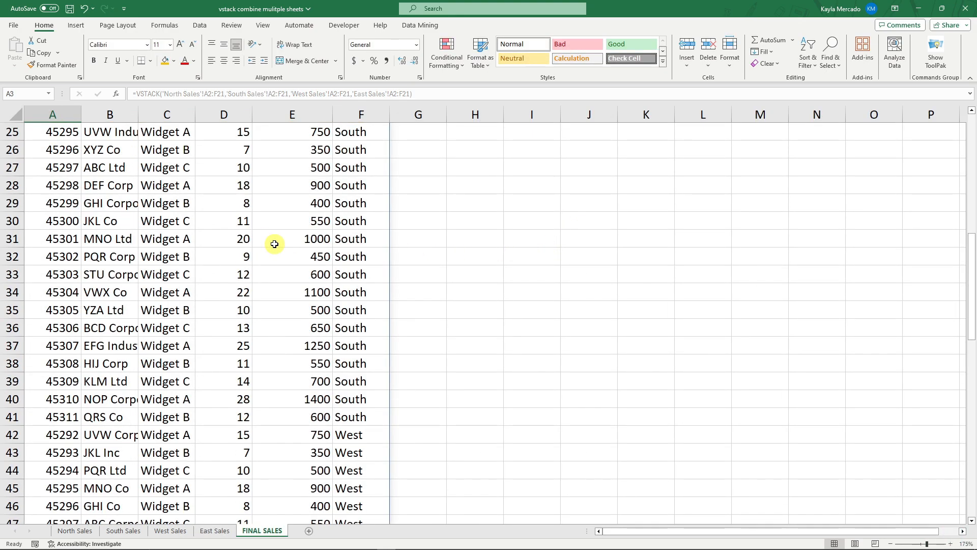
scroll(274, 244, "up", 14)
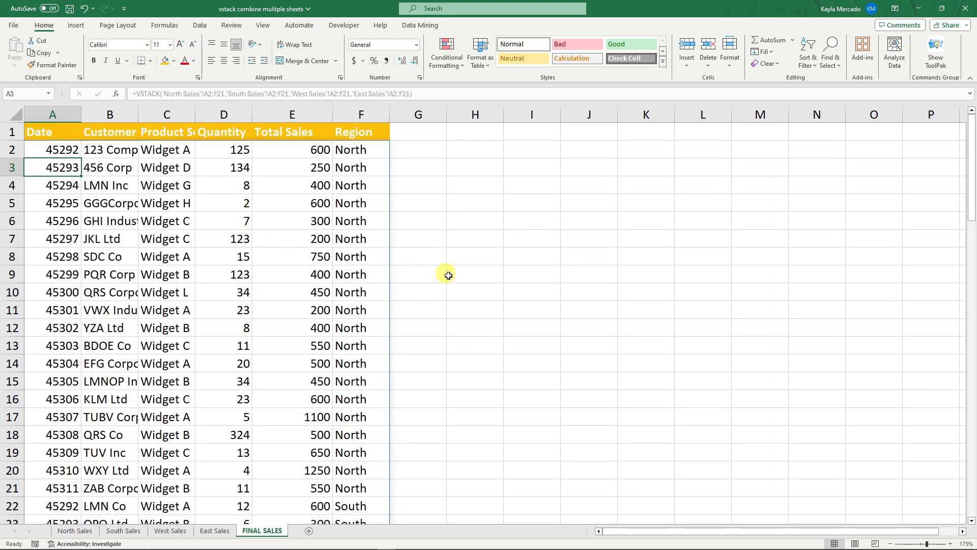
scroll(496, 327, "down", 3)
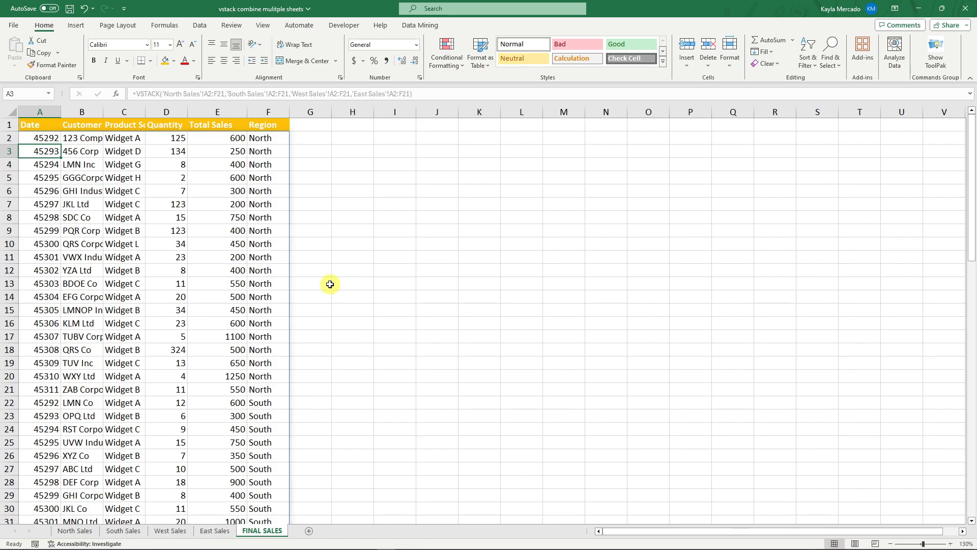
scroll(316, 276, "down", 20)
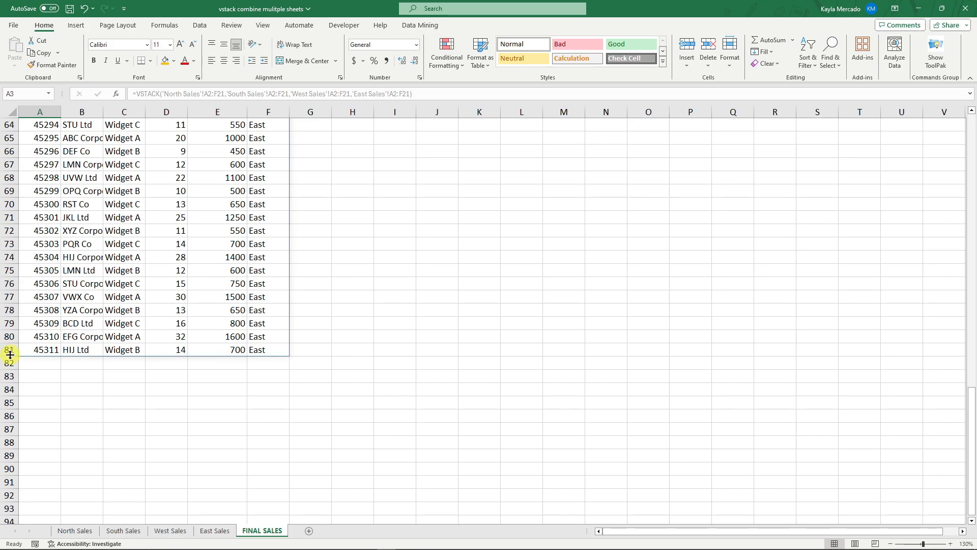
Step: Compare the headers and number formatting on North Sales with the combined data on FINAL SALES
left_click(77, 530)
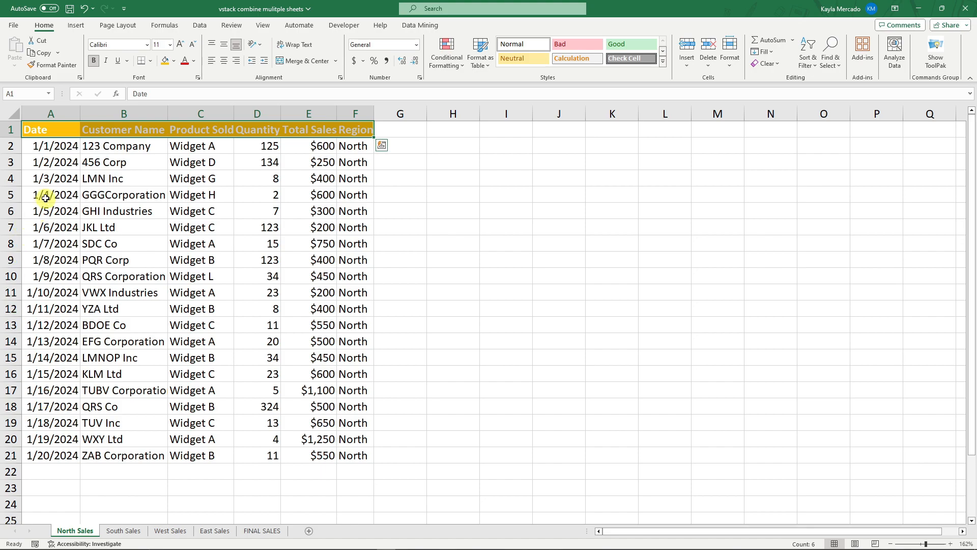
left_click(496, 359)
left_click_drag(32, 128, 357, 129)
left_click(462, 163)
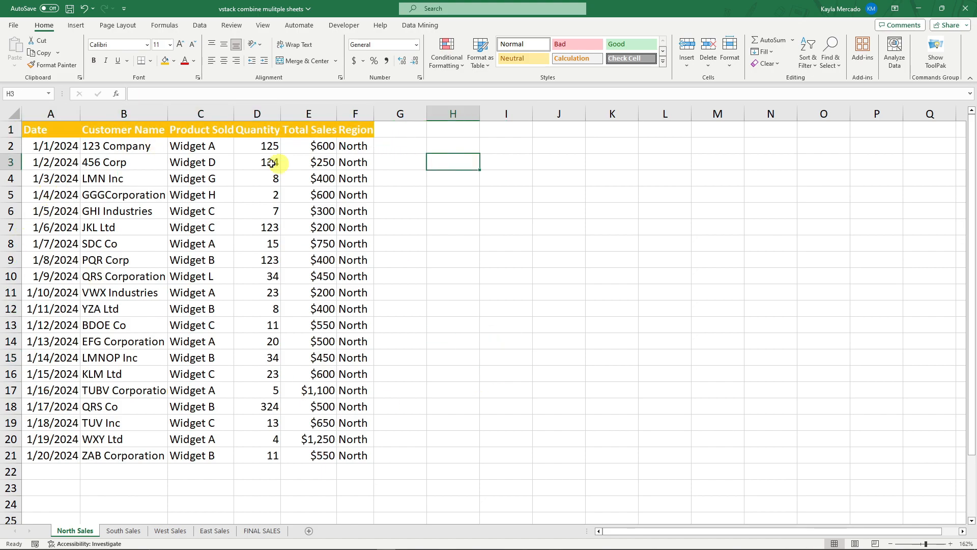
left_click(48, 131)
left_click_drag(97, 133, 316, 453)
left_click(490, 195)
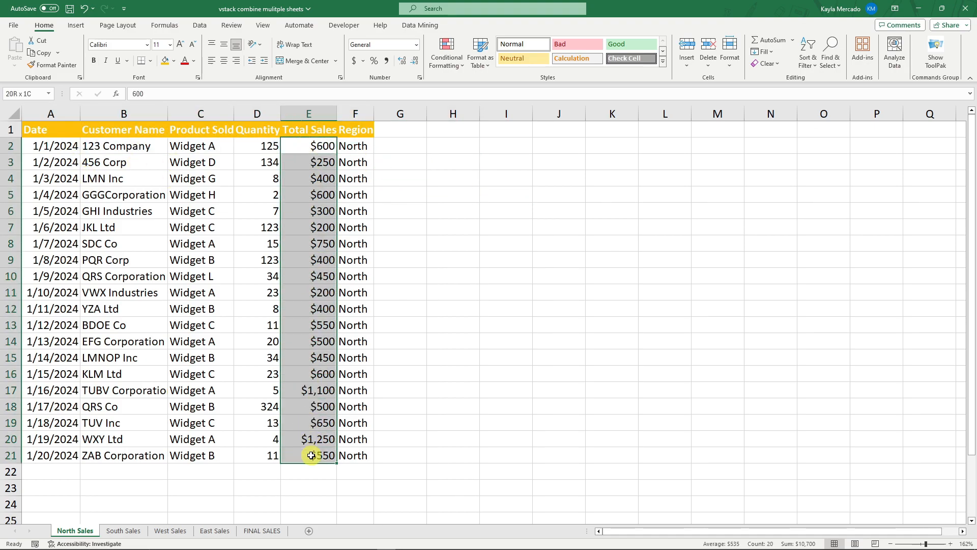
left_click(262, 530)
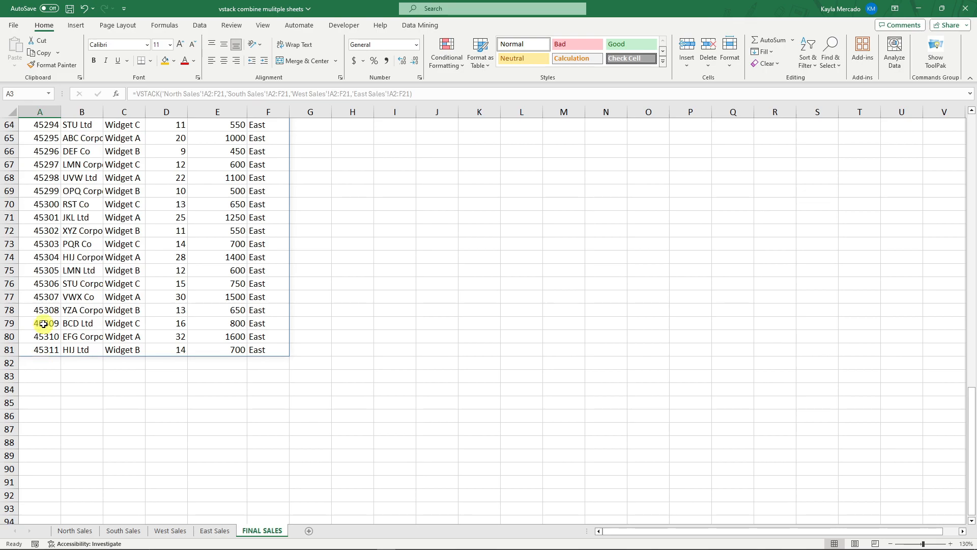
scroll(49, 285, "up", 20)
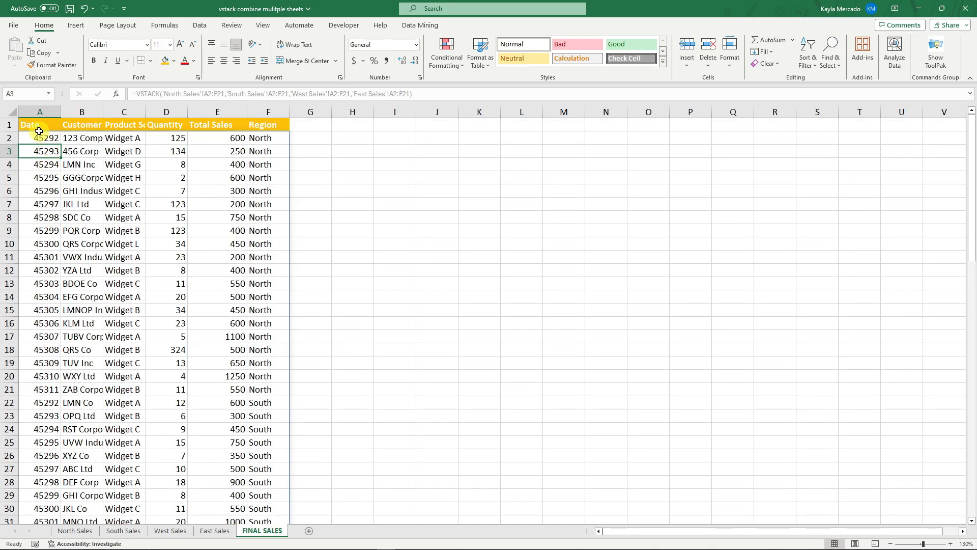
left_click_drag(35, 127, 255, 132)
left_click(346, 138)
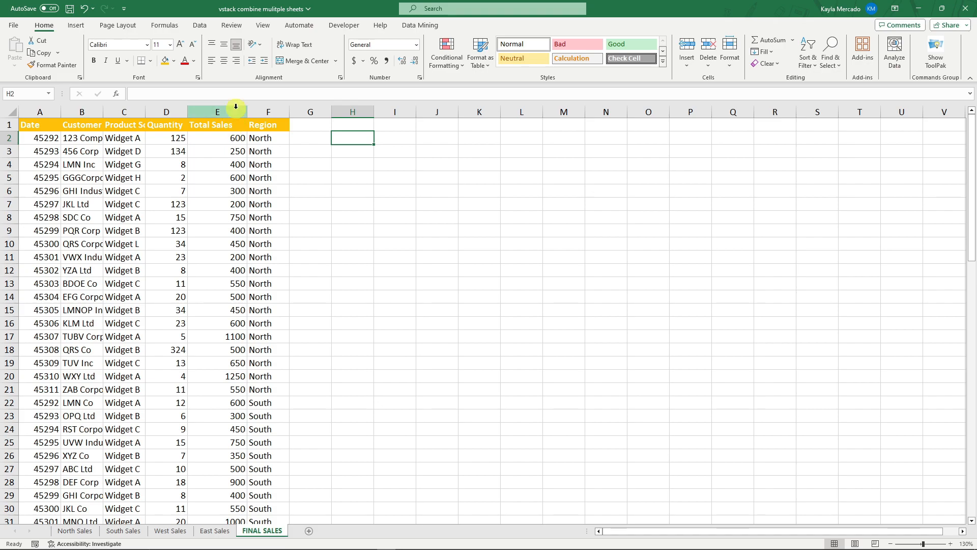
Step: Apply the dollar accounting number format to the Total Sales values in column E of FINAL SALES
left_click_drag(236, 136, 227, 502)
left_click(353, 61)
scroll(344, 259, "up", 15)
left_click(355, 273)
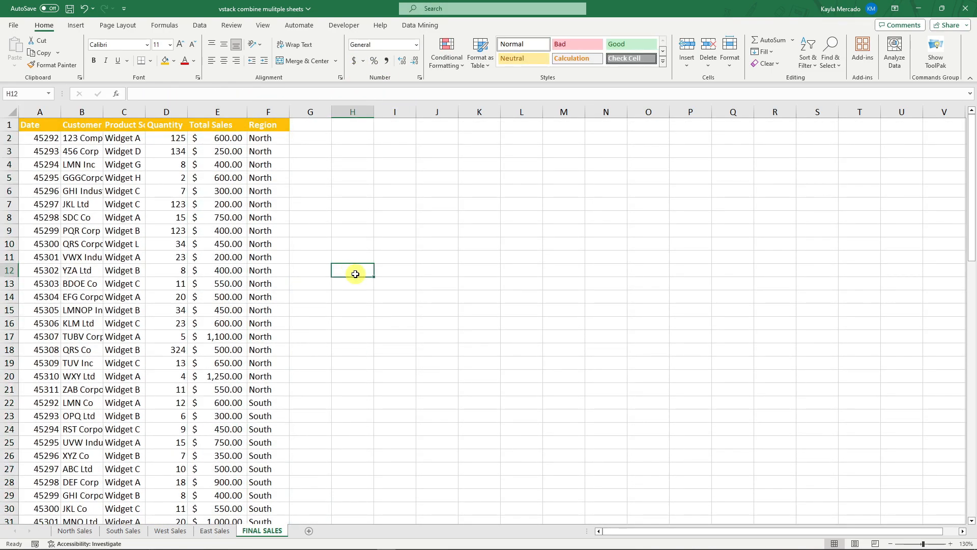
Step: Center-align the Region column and the whole combined data range on FINAL SALES, headers included
left_click(273, 125)
key("ctrl+shift+Down")
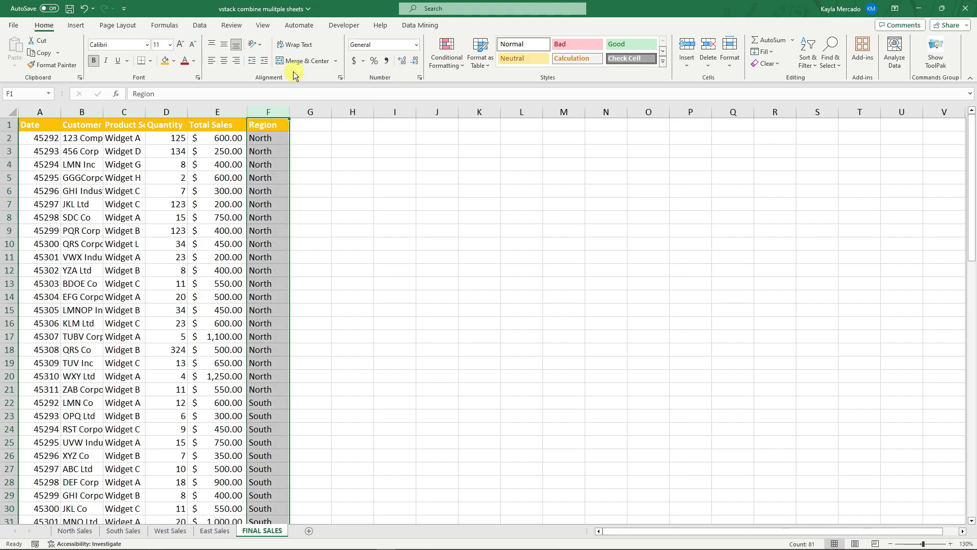
left_click(223, 61)
left_click(39, 127)
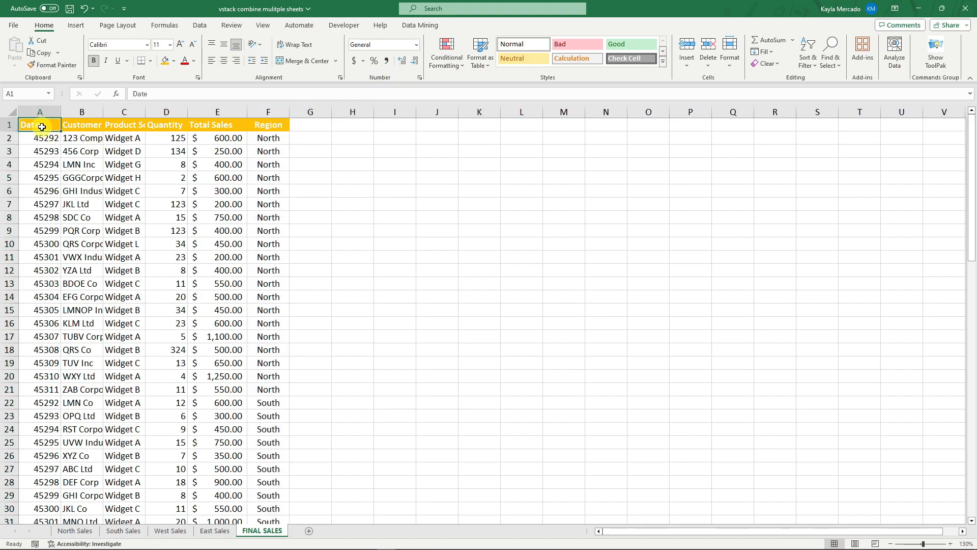
key("ctrl+shift+End")
left_click(223, 61)
scroll(294, 235, "up", 1)
left_click(313, 231)
Step: Widen the Product Sold and Customer Name columns on FINAL SALES so their contents fit
left_click_drag(145, 112, 200, 112)
left_click_drag(102, 116, 146, 116)
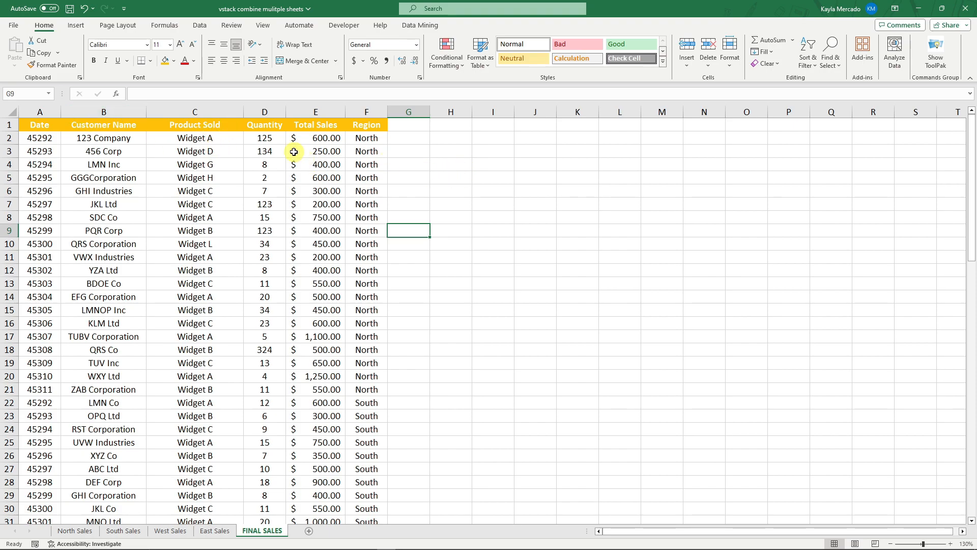
left_click(464, 175)
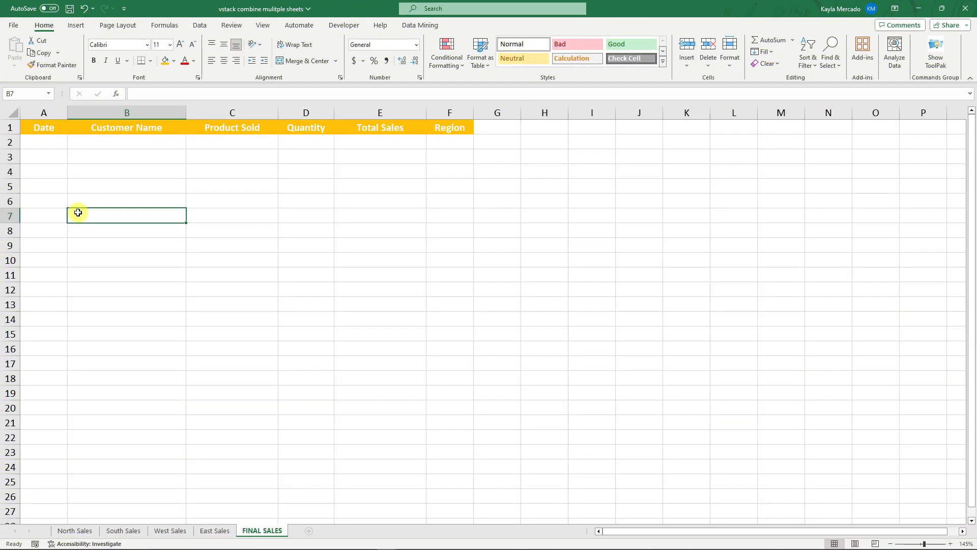
Step: Start a VSTACK formula in A2 of FINAL SALES with a 3D reference spanning 'North Sales:East Sales'
left_click(49, 143)
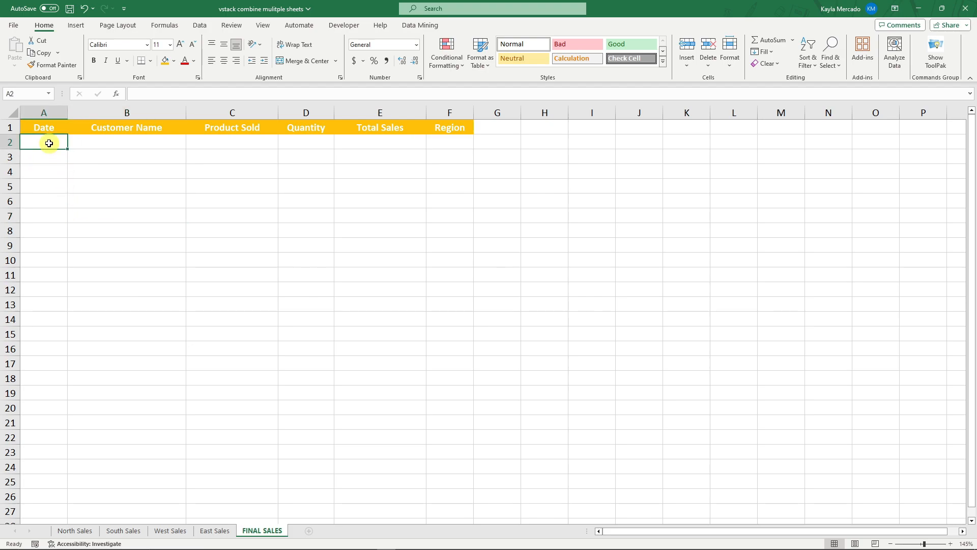
type("=vs")
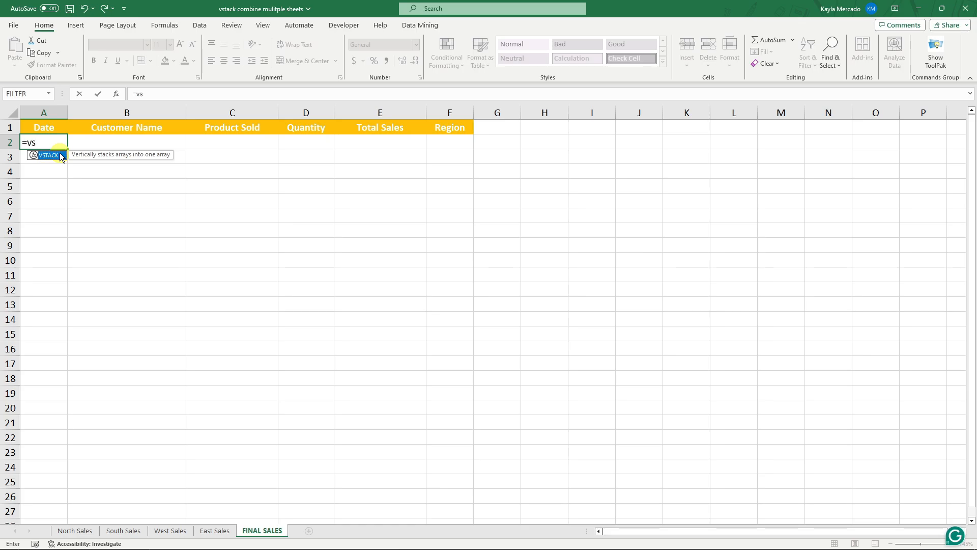
double_click(60, 156)
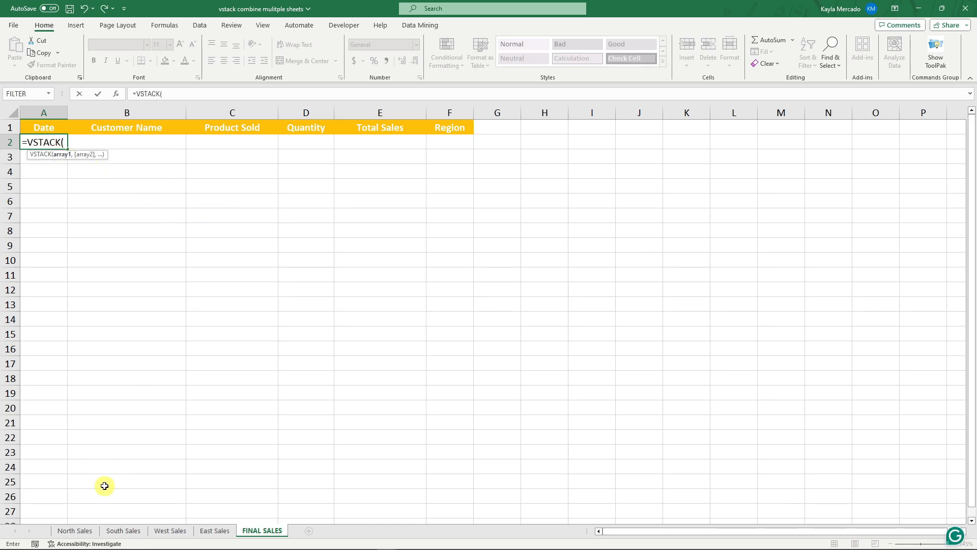
left_click(92, 535)
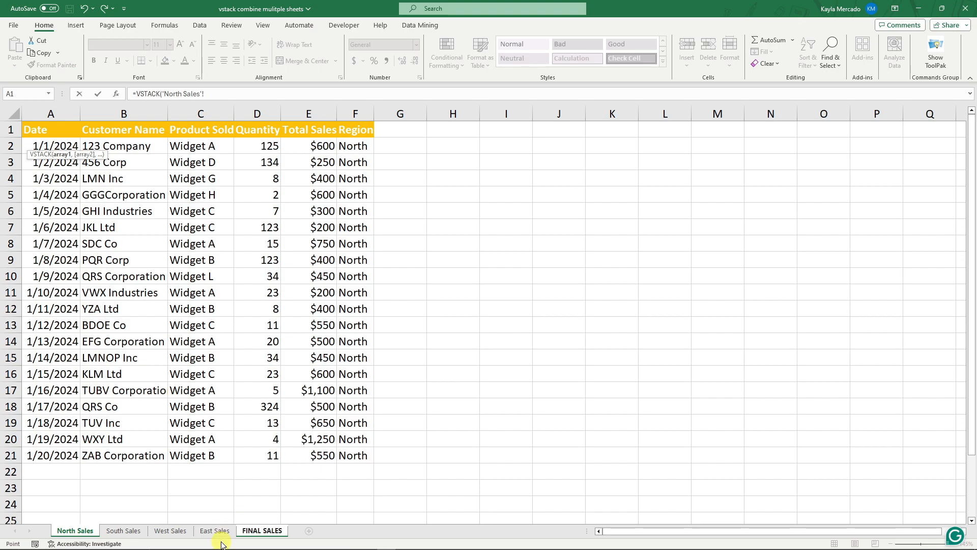
left_click(207, 533, "shift")
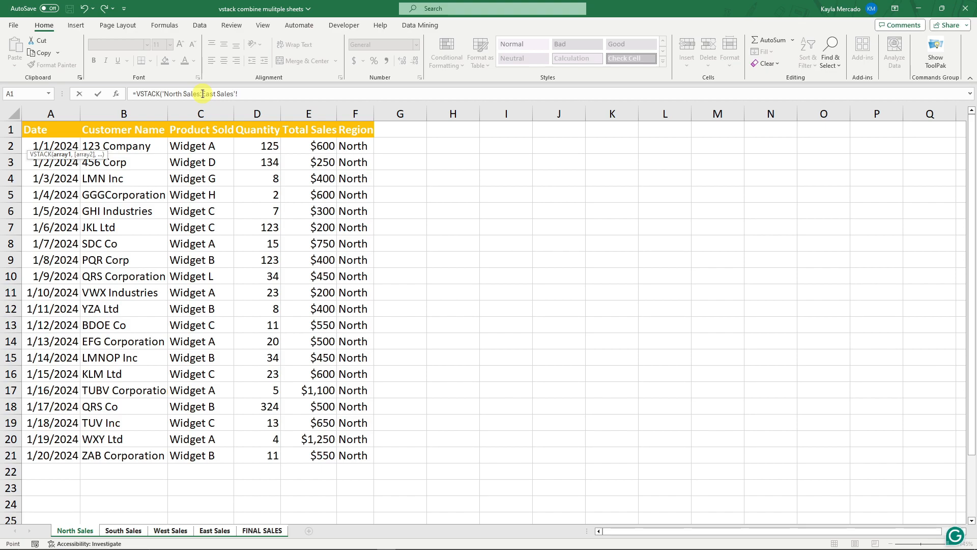
Step: Add the range A2:F21 to the 3D sheet reference, close the VSTACK formula and enter it
left_click(60, 147)
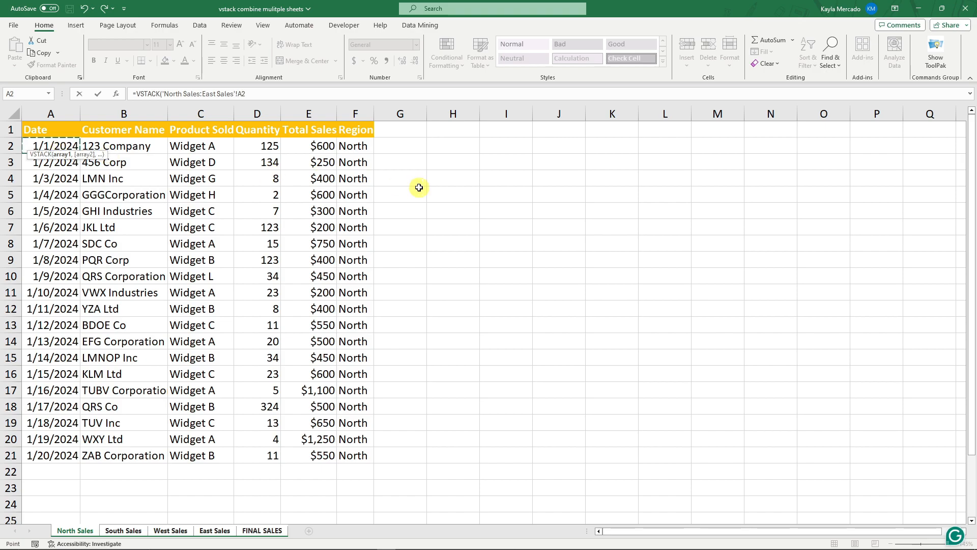
key("ctrl+shift+Right")
key("ctrl+shift+Down")
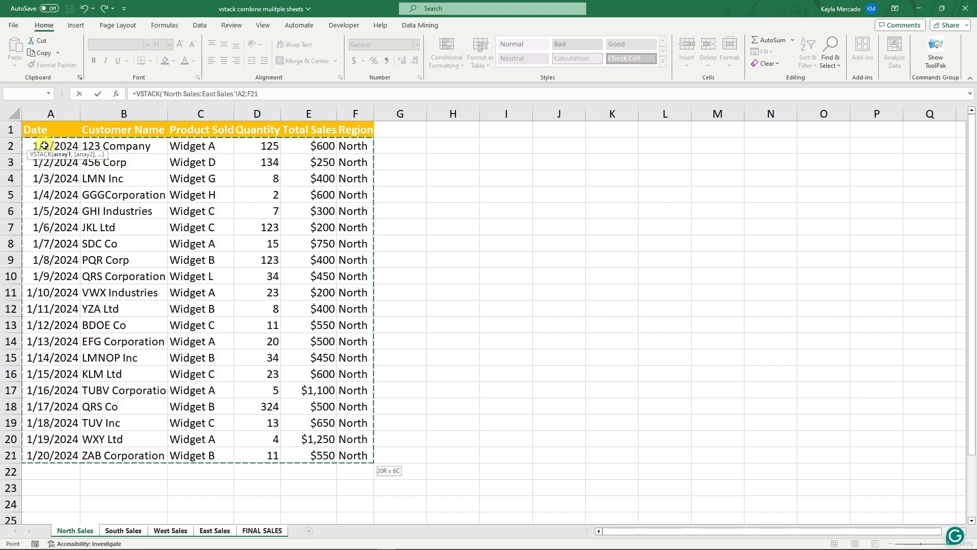
left_click(281, 97)
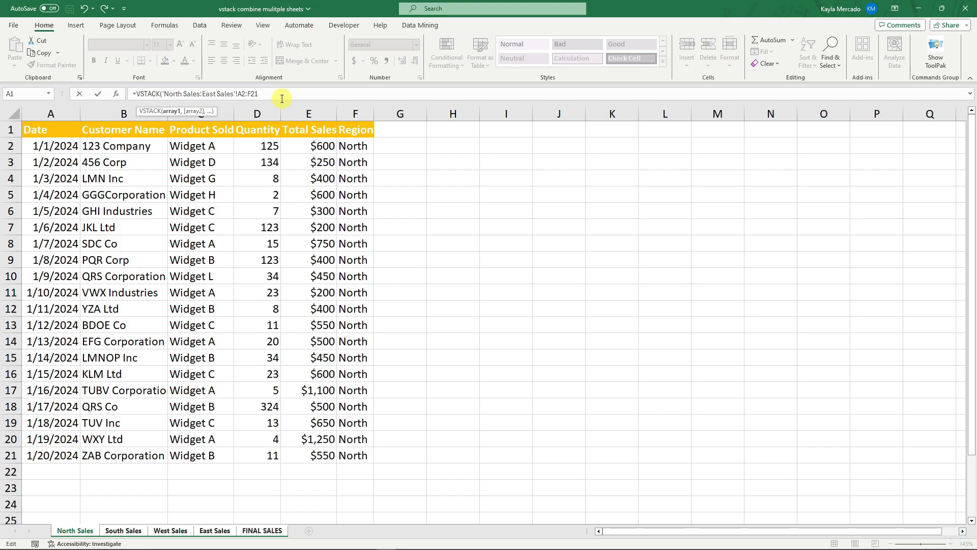
type(")")
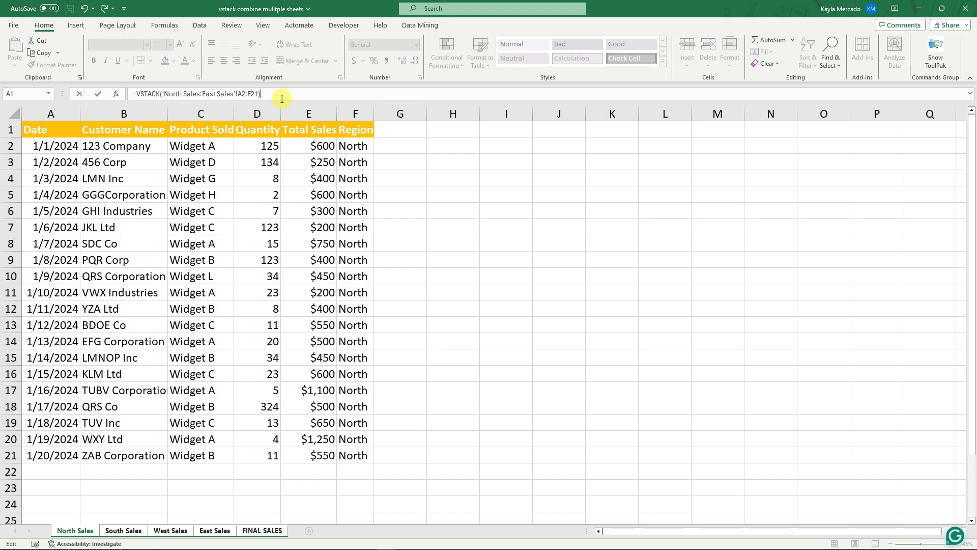
key("Return")
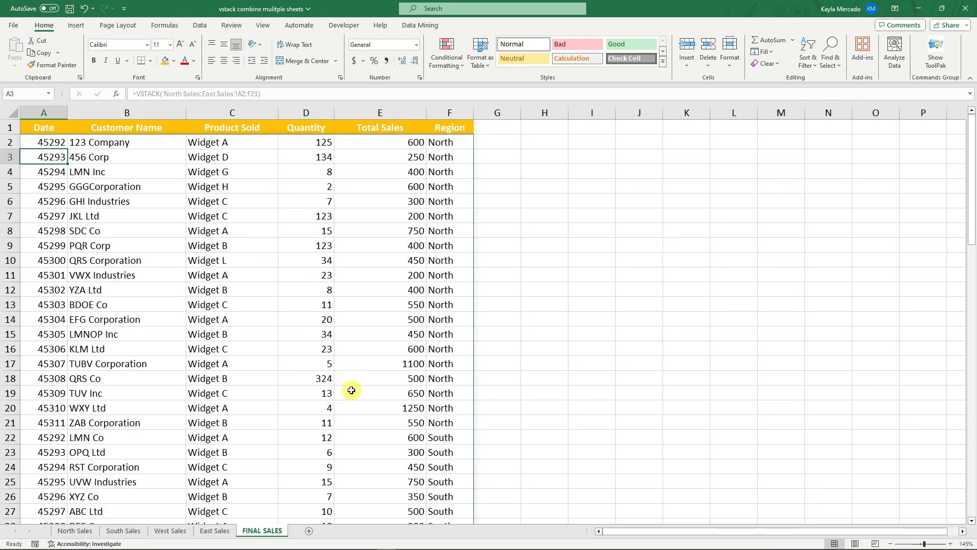
Step: Apply the dollar accounting number format to the Total Sales values of the newly stacked data
scroll(356, 388, "down", 6)
scroll(359, 382, "up", 6)
scroll(362, 373, "down", 6)
scroll(364, 307, "up", 6)
left_click(414, 127)
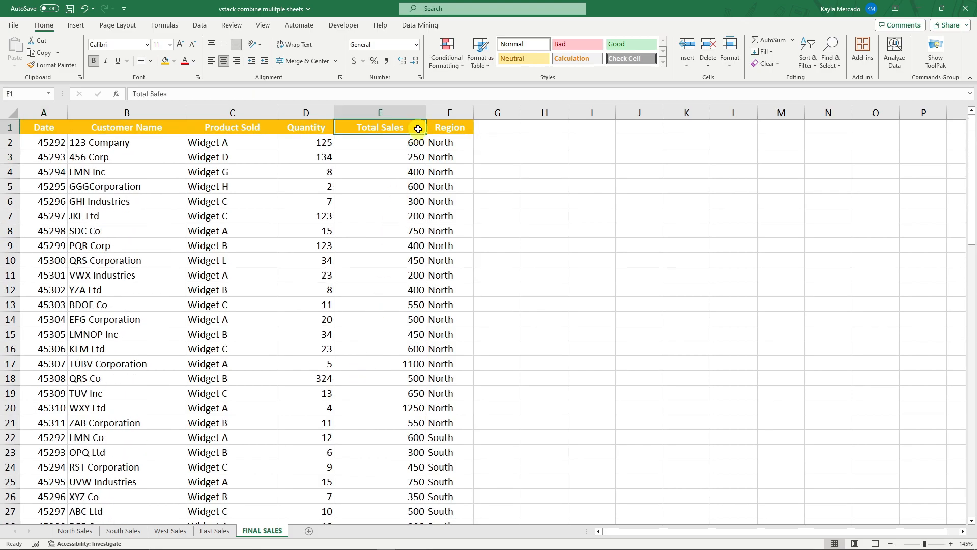
key("ctrl+shift+Down")
left_click(354, 60)
left_click(500, 113)
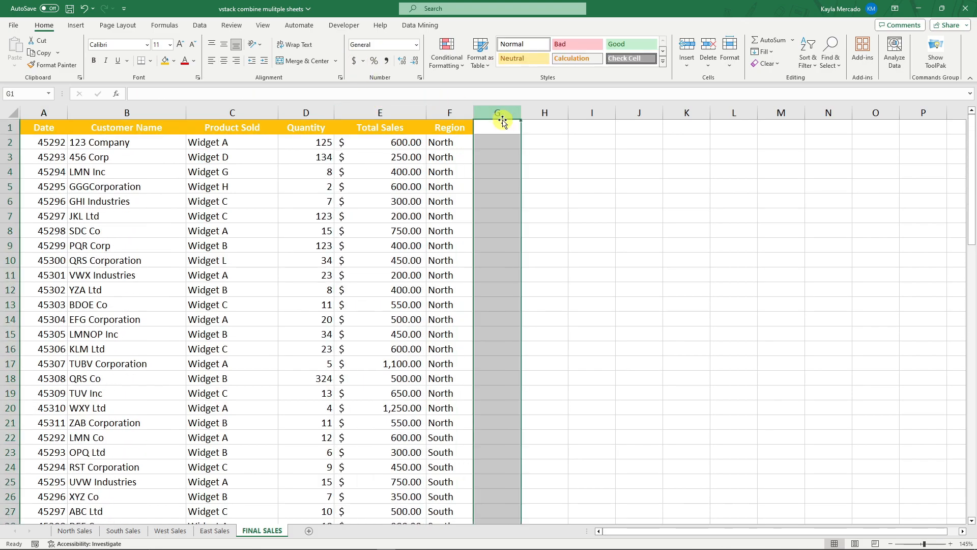
Step: Center-align the combined range A1:F81 on FINAL SALES
left_click(54, 127)
key("ctrl+shift+Right")
key("ctrl+shift+Down")
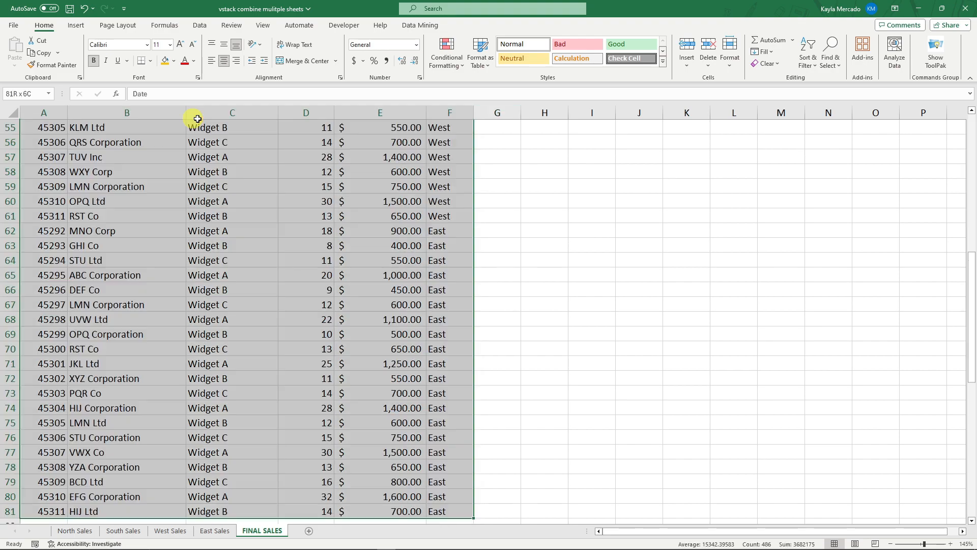
left_click(224, 61)
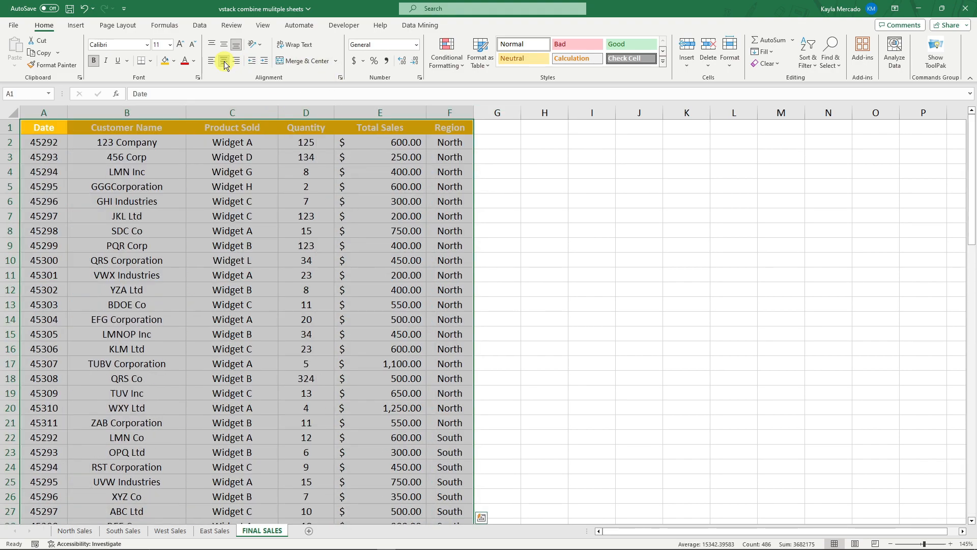
left_click(540, 195)
Step: Examine the formatted combined records on FINAL SALES from the headers down to the rows below the last East record
scroll(329, 290, "down", 5)
scroll(332, 290, "up", 5)
scroll(600, 292, "down", 20)
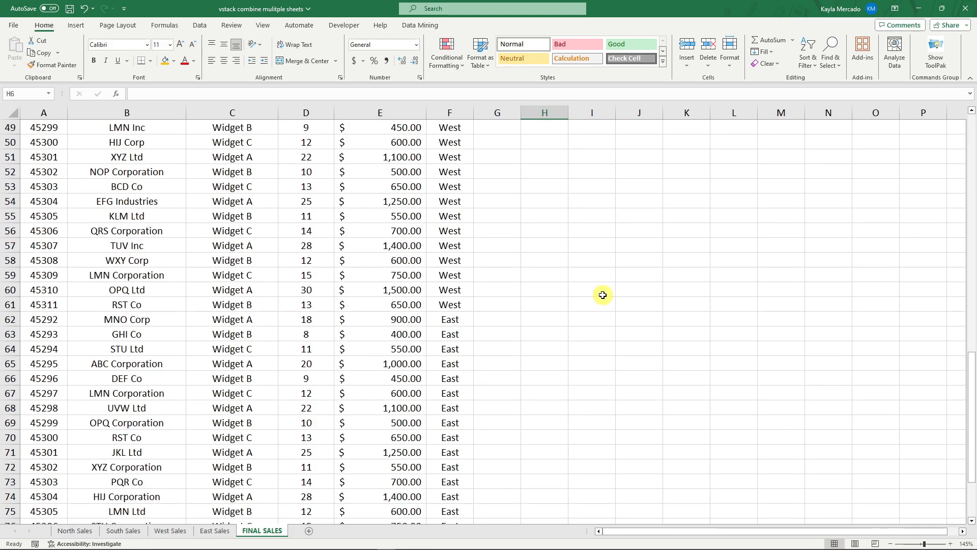
scroll(603, 295, "up", 5)
scroll(238, 397, "up", 20)
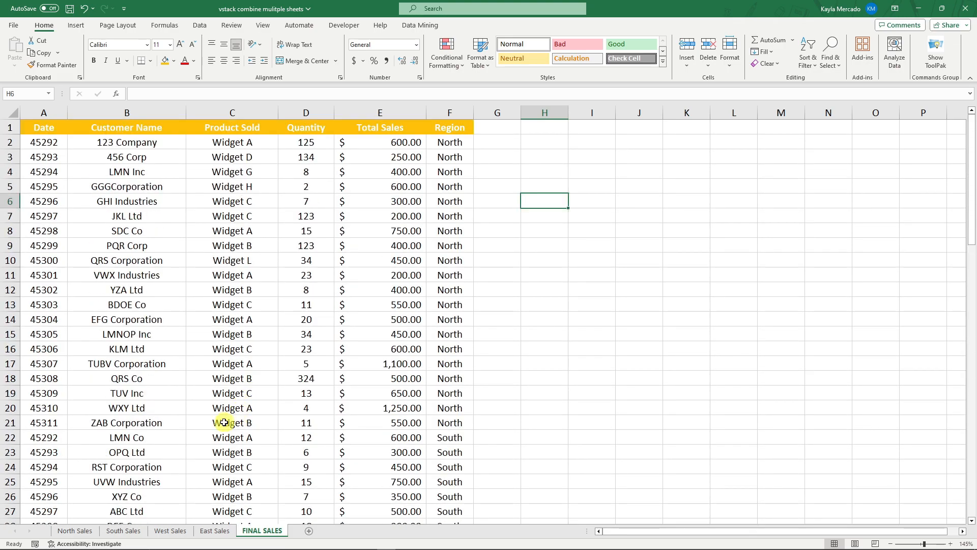
scroll(188, 433, "down", 20)
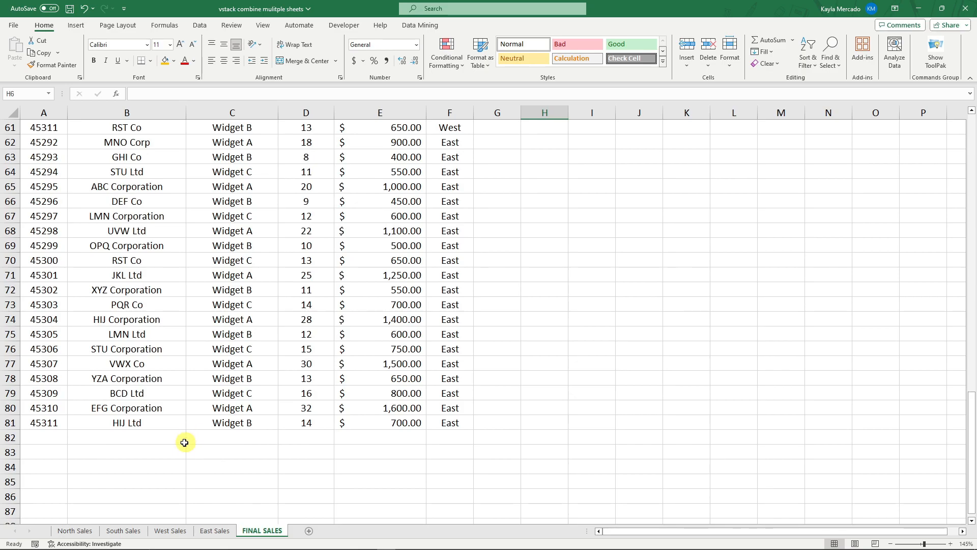
scroll(62, 457, "up", 1)
scroll(63, 457, "down", 1)
left_click_drag(39, 407, 415, 407)
left_click(139, 468)
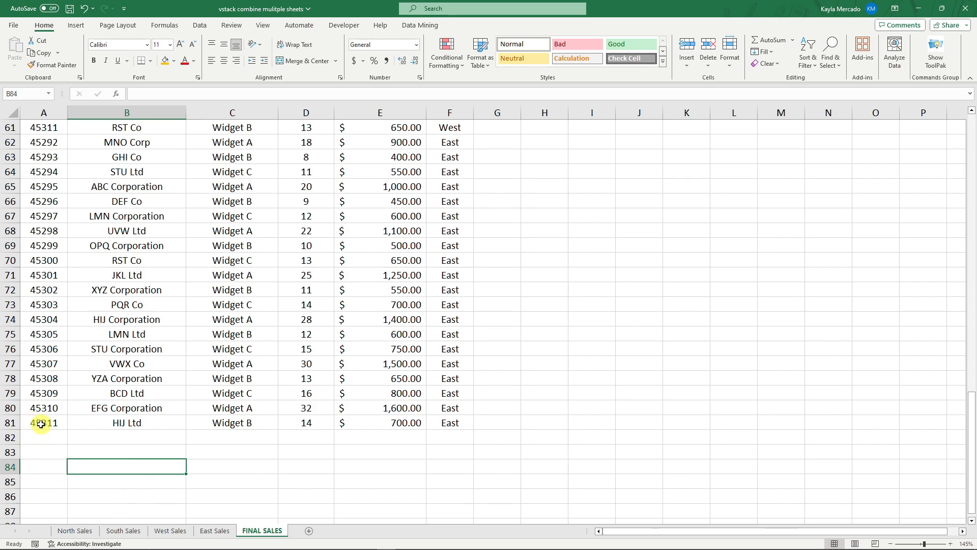
Step: Copy rows A17:F21 on North Sales and paste them directly below the data, starting at A22
left_click(75, 530)
scroll(65, 407, "down", 2)
left_click(65, 408)
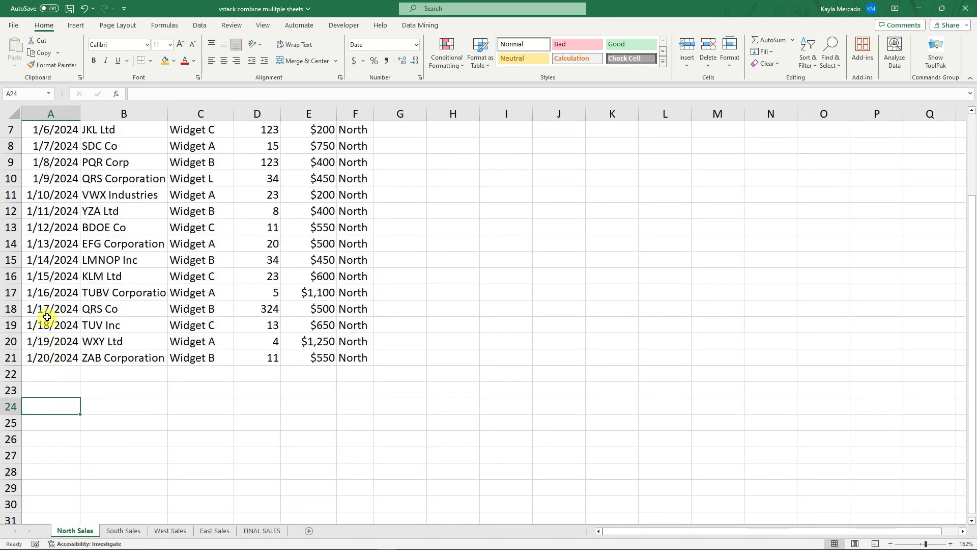
left_click_drag(41, 292, 356, 357)
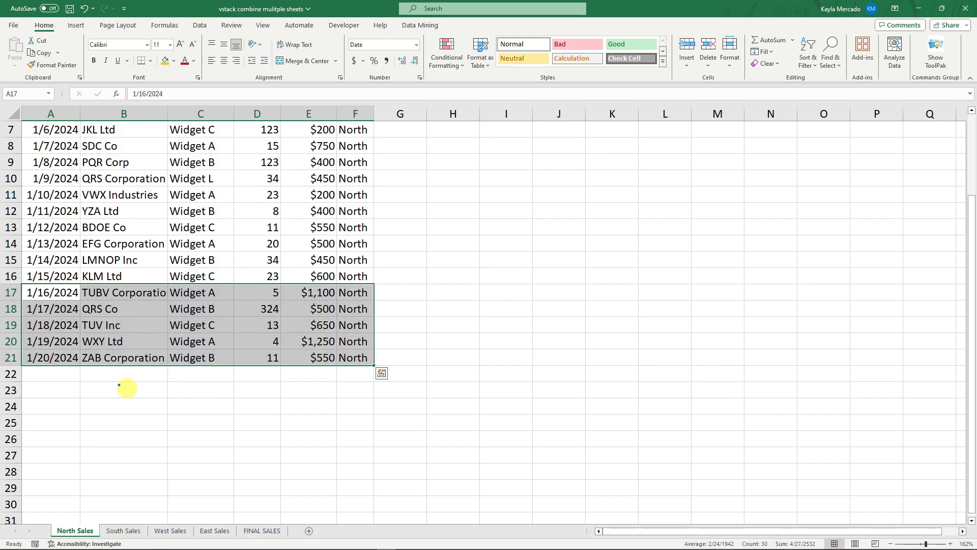
key("ctrl+c")
left_click(55, 375)
key("ctrl+v")
left_click(429, 475)
key("Escape")
Step: Check the end of the combined data on FINAL SALES against the rows added to North Sales
left_click(276, 531)
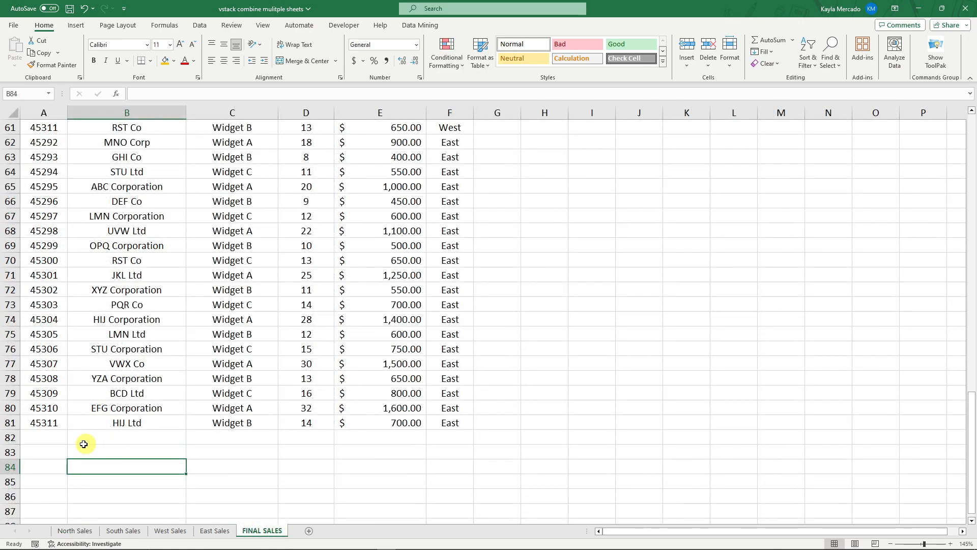
left_click(55, 428)
left_click(58, 433)
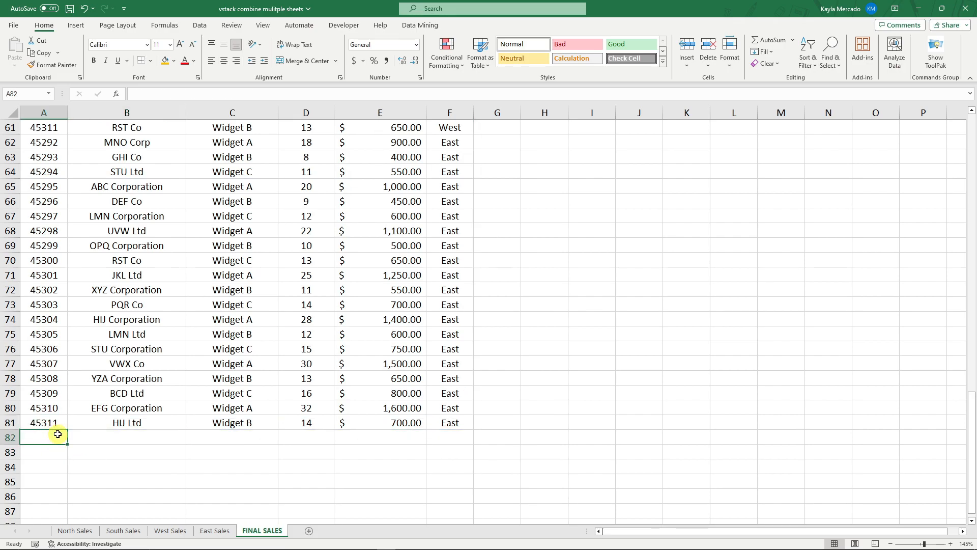
left_click(79, 396)
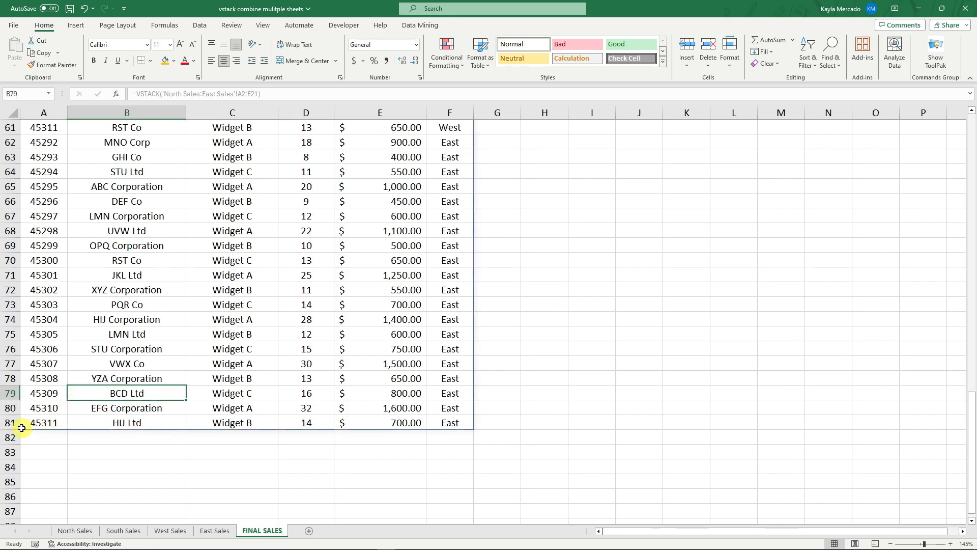
Step: Delete the pasted cells A22:F26 on North Sales, shifting cells left
left_click(75, 530)
left_click_drag(61, 441, 352, 379)
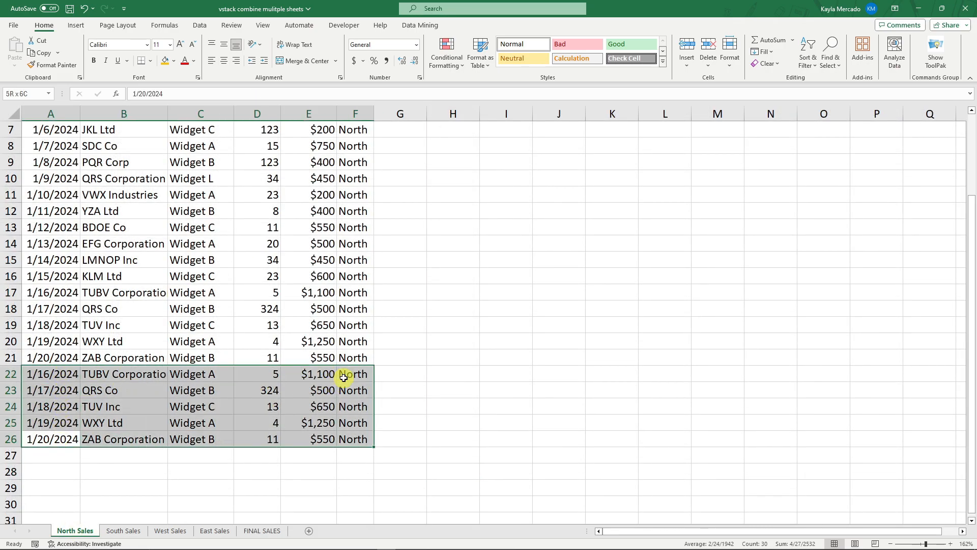
right_click(275, 386)
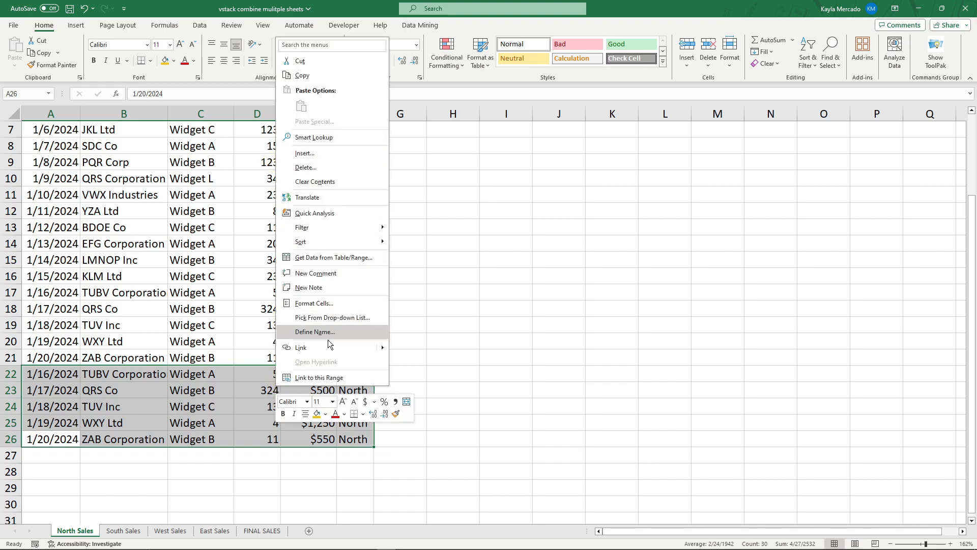
left_click(316, 167)
left_click(298, 216)
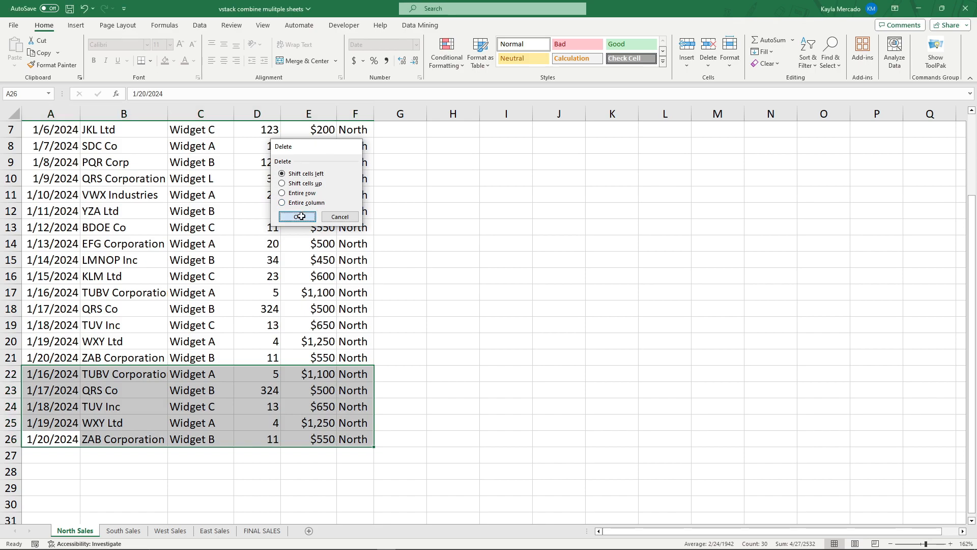
left_click(458, 290)
scroll(61, 463, "up", 2)
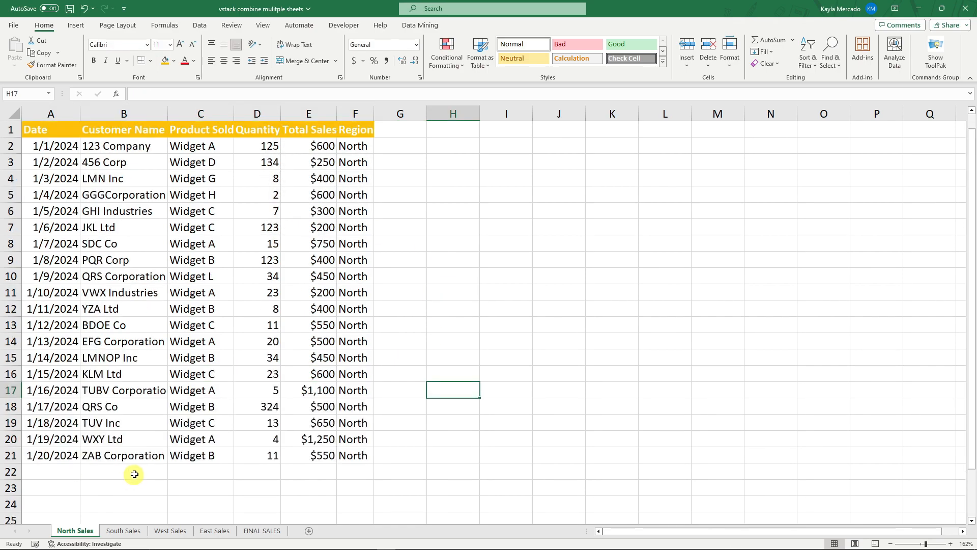
Step: Extend the range of the VSTACK formula in A2 of FINAL SALES to A2:F41 and enter it
left_click(262, 530)
scroll(378, 443, "up", 5)
scroll(378, 444, "up", 15)
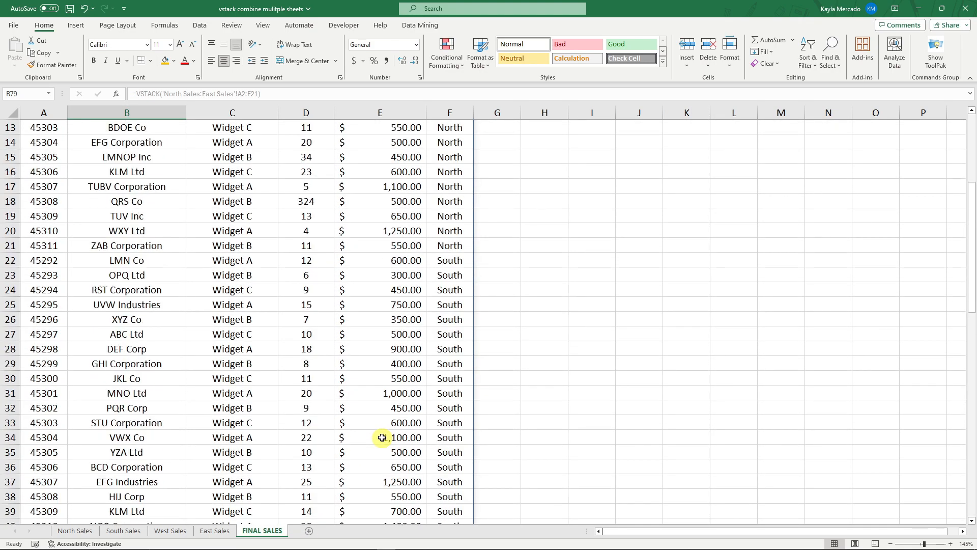
left_click(591, 230)
left_click(50, 146)
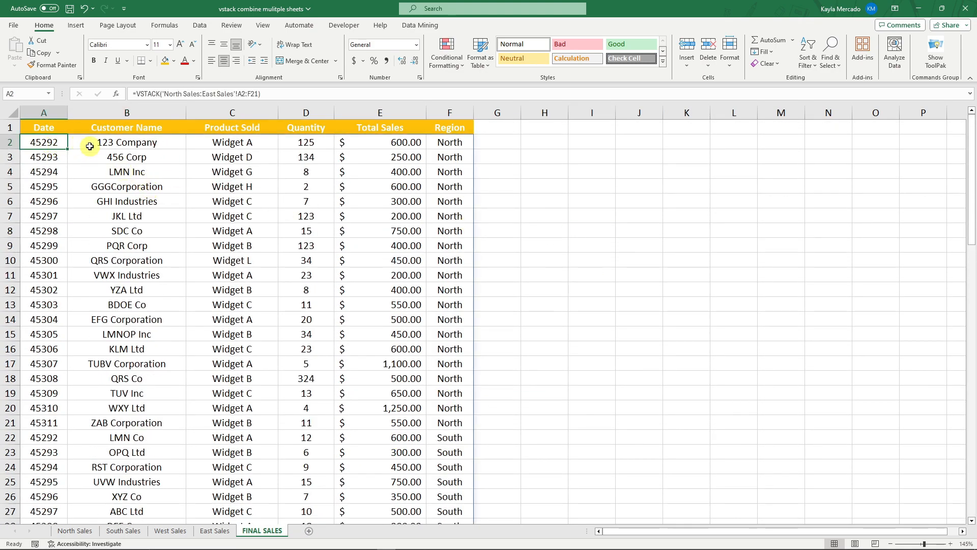
double_click(252, 94)
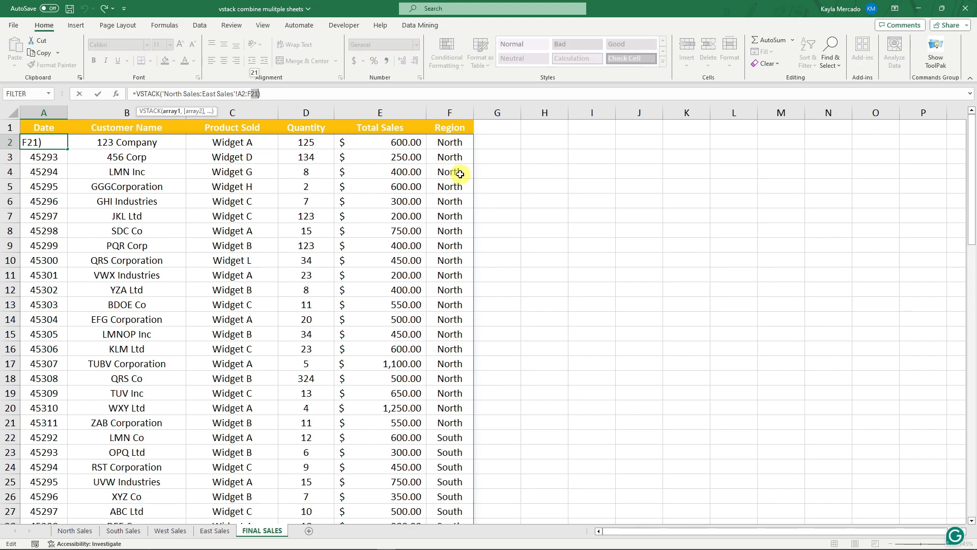
type("4")
key("Return")
scroll(509, 277, "down", 4)
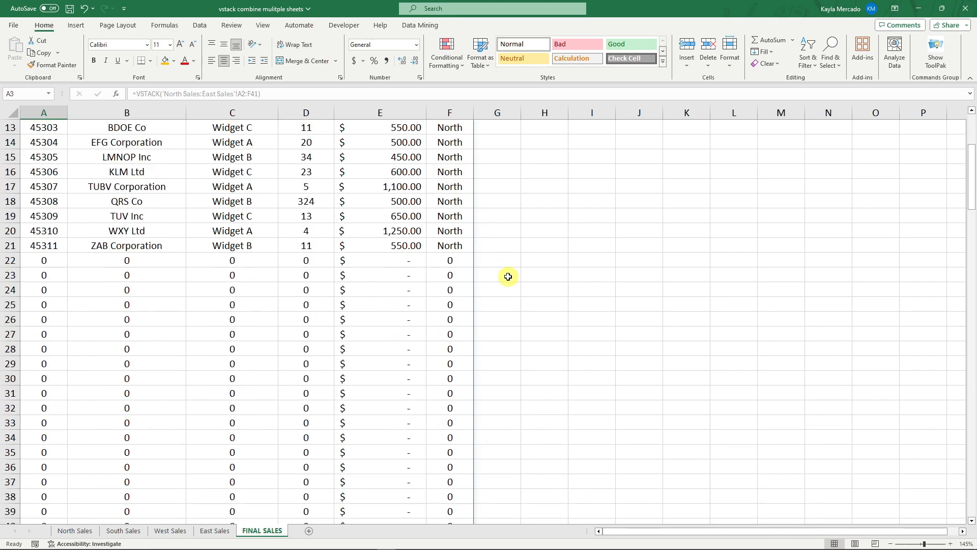
Step: Examine the zero-filled rows between the regions in the combined data on FINAL SALES, starting with A22:F41
scroll(509, 276, "down", 2)
left_click_drag(43, 171, 450, 451)
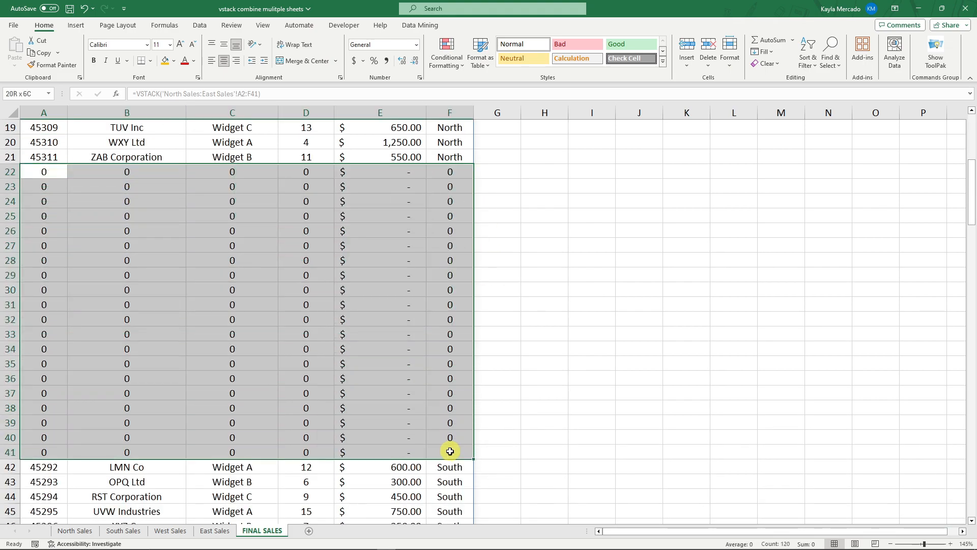
scroll(585, 378, "down", 10)
scroll(573, 377, "down", 4)
scroll(233, 290, "up", 1)
Step: Inspect the empty cells below the data on North Sales, from row 22 down to the end of the formula's range
left_click(75, 530)
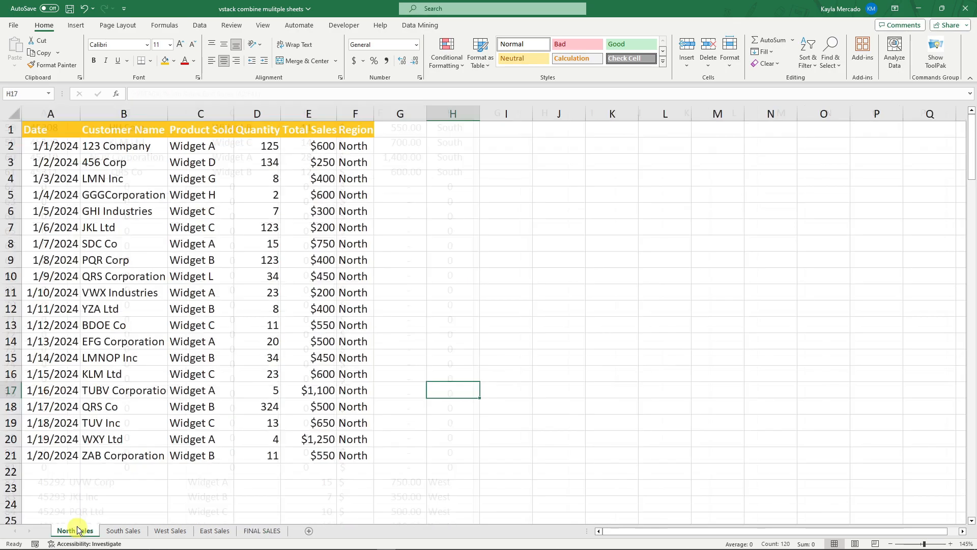
scroll(144, 352, "down", 5)
left_click_drag(52, 243, 119, 275)
left_click(48, 231)
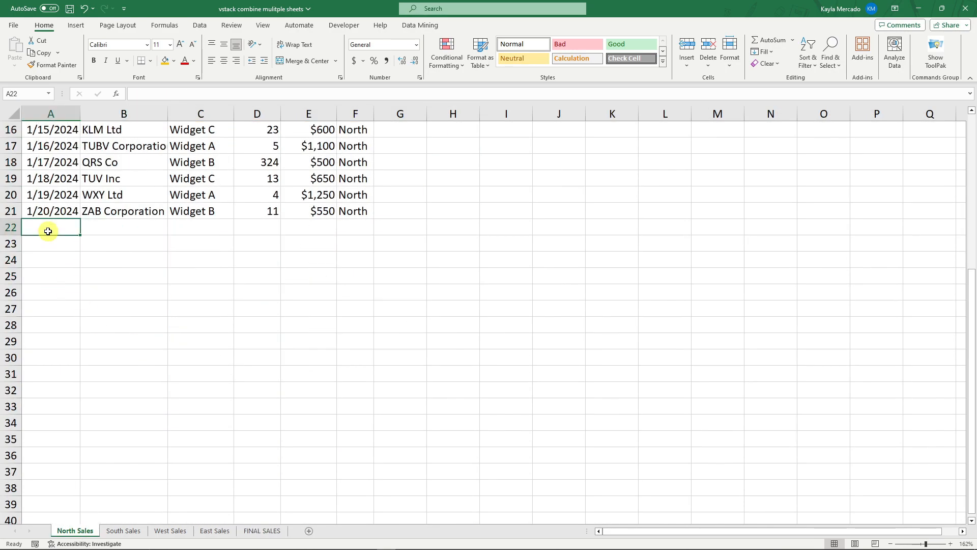
scroll(62, 371, "down", 3)
left_click_drag(61, 451, 61, 213)
scroll(69, 238, "up", 2)
left_click_drag(43, 178, 392, 396)
left_click(506, 323)
Step: Copy rows A19:F21 on North Sales and paste them below the data at A22, A25 and A28
left_click_drag(42, 133, 351, 162)
key("ctrl+c")
left_click_drag(57, 178, 356, 211)
key("ctrl+v")
key("ctrl")
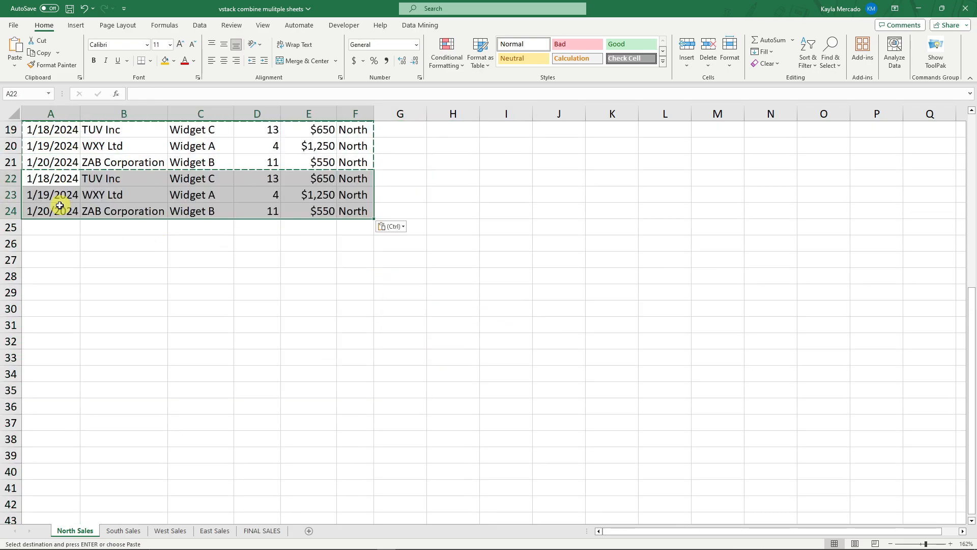
key("ctrl")
left_click(50, 227)
key("ctrl+v")
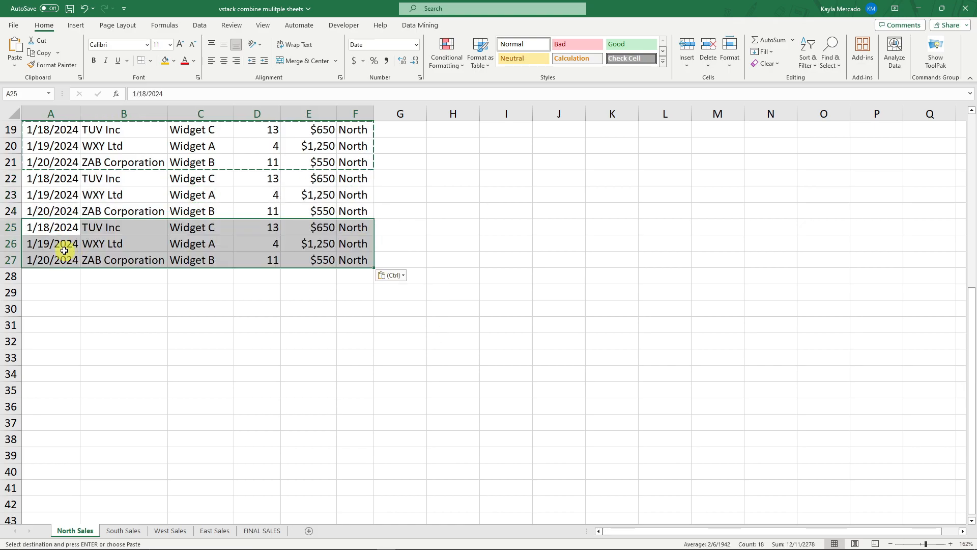
left_click(59, 275)
key("ctrl+v")
left_click(309, 422)
Step: Check on FINAL SALES how the added North rows and the remaining blank rows appear in the combined data
left_click(261, 530)
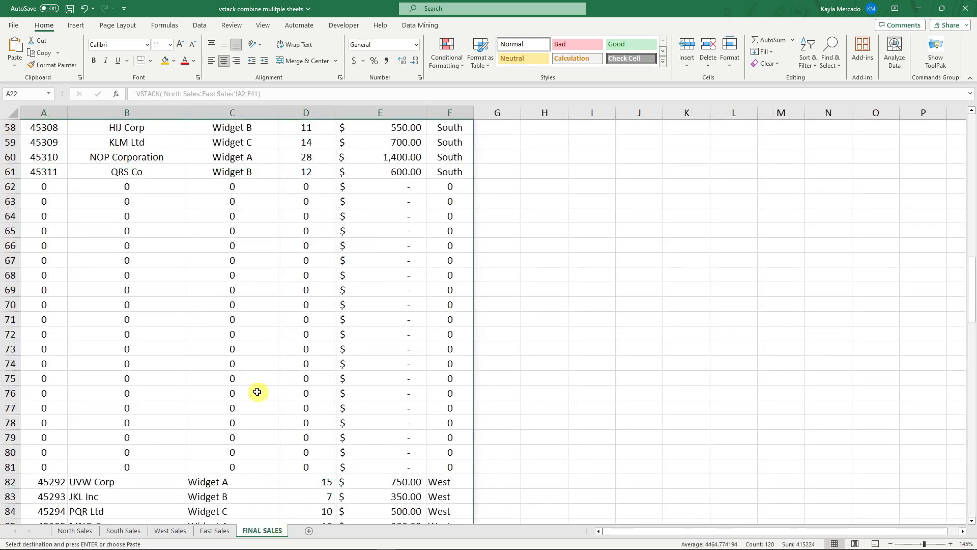
scroll(262, 403, "up", 19)
left_click(505, 315)
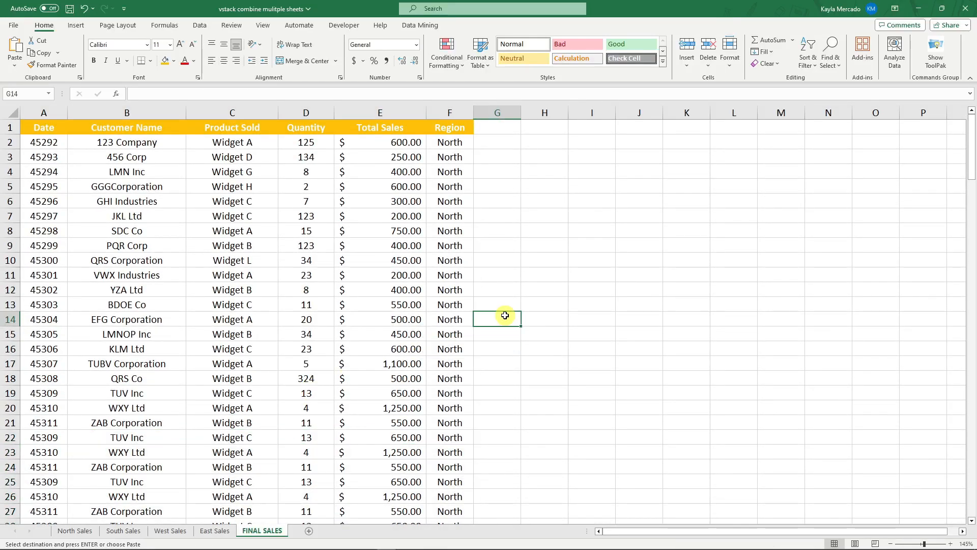
scroll(483, 313, "down", 20)
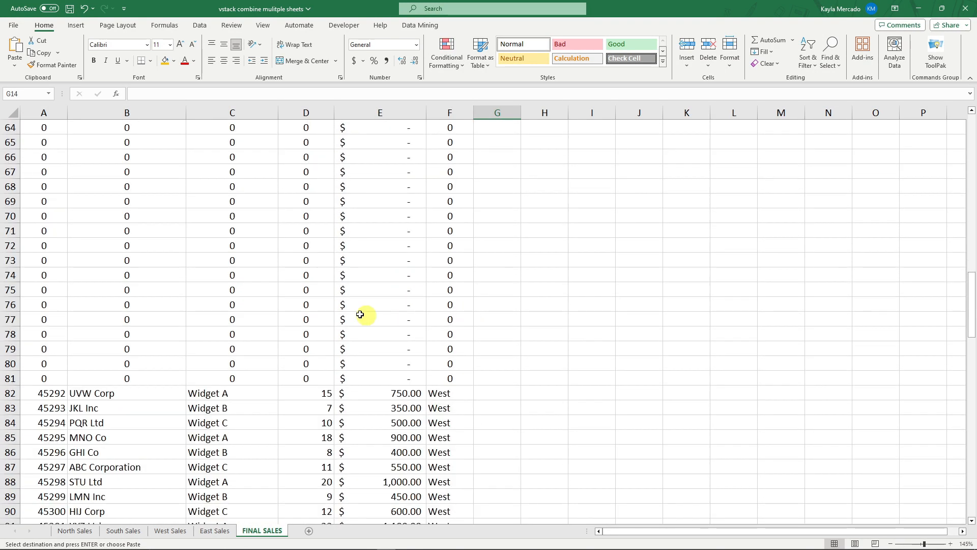
scroll(286, 305, "down", 11)
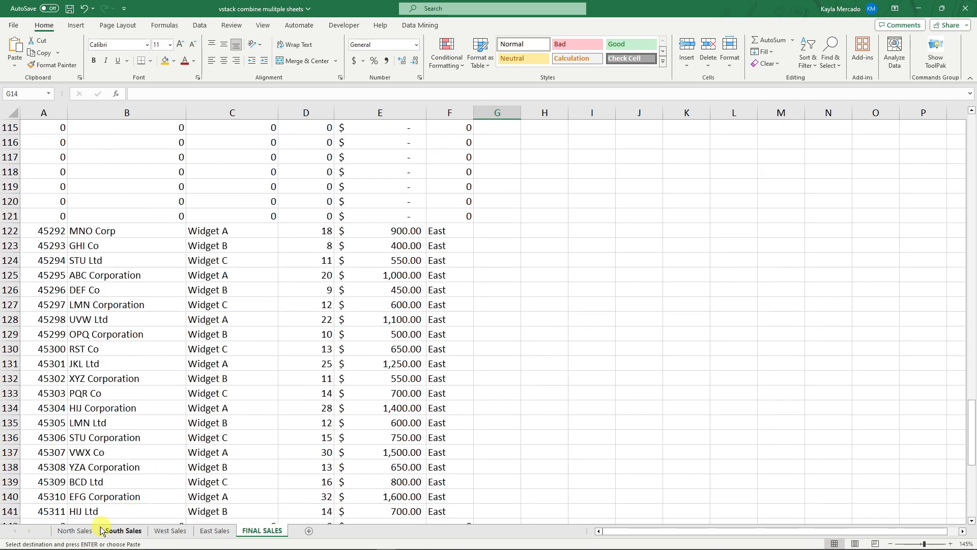
Step: Delete the pasted rows below the original data on North Sales
left_click(97, 531)
scroll(316, 397, "up", 3)
key("ctrl")
key("ctrl")
left_click_drag(64, 460, 355, 327)
right_click(356, 329)
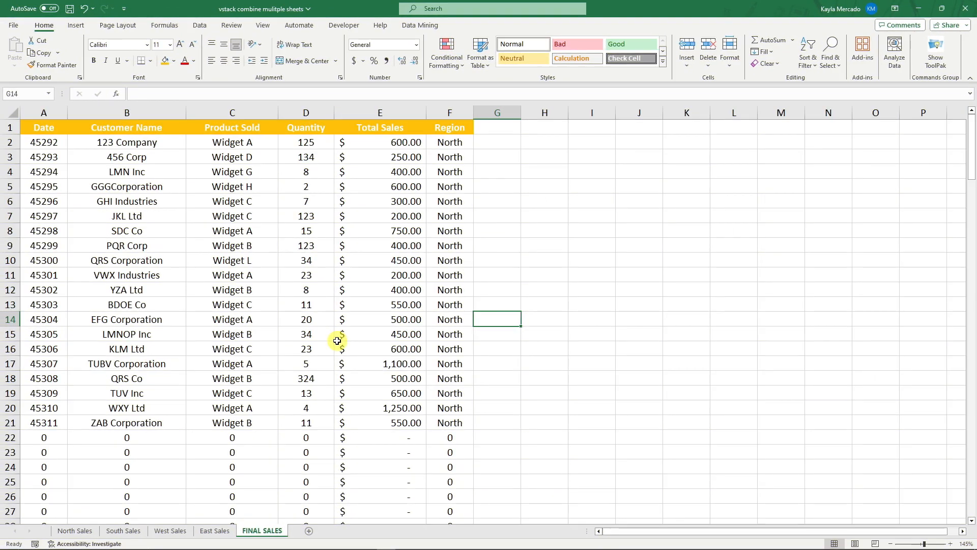
Step: Insert the FILTER function in front of VSTACK in the A2 formula on FINAL SALES
left_click(48, 145)
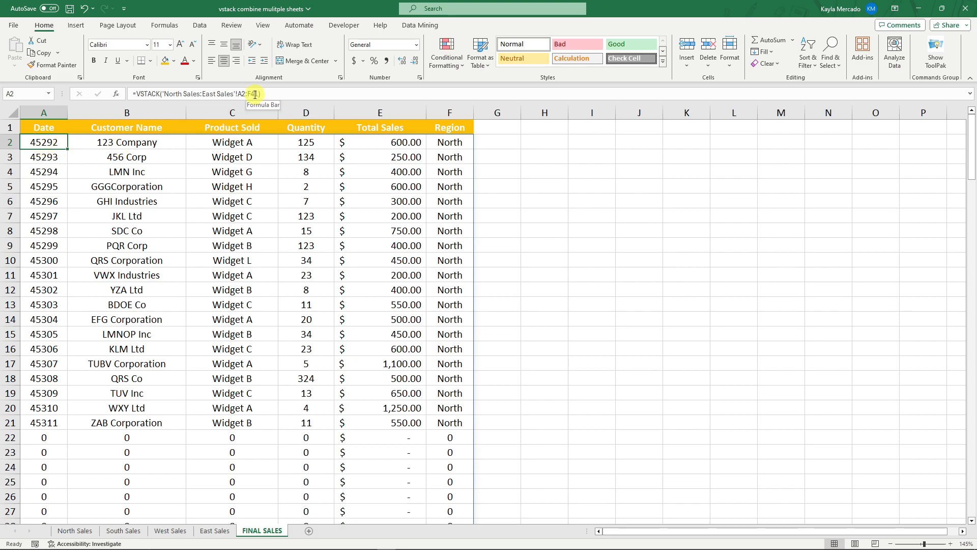
left_click(136, 94)
type("filter")
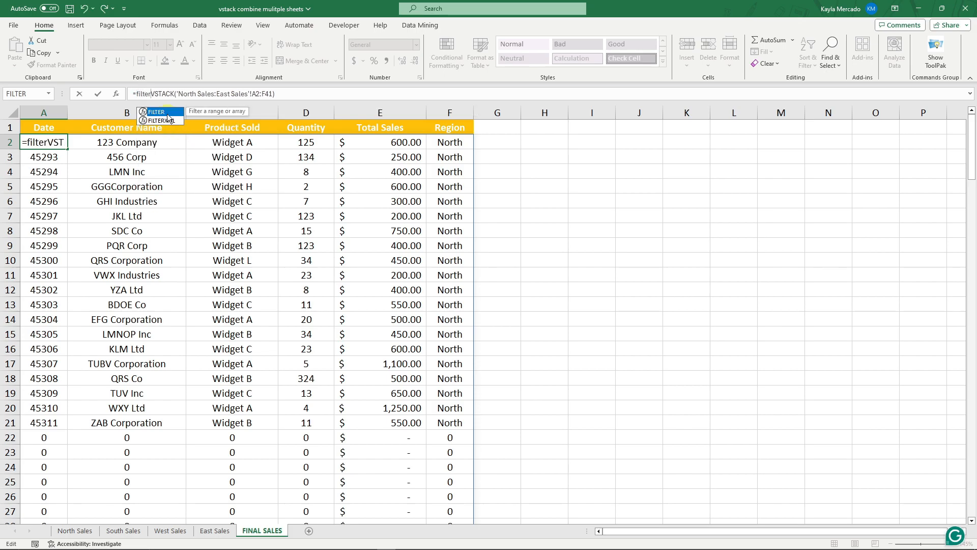
double_click(168, 115)
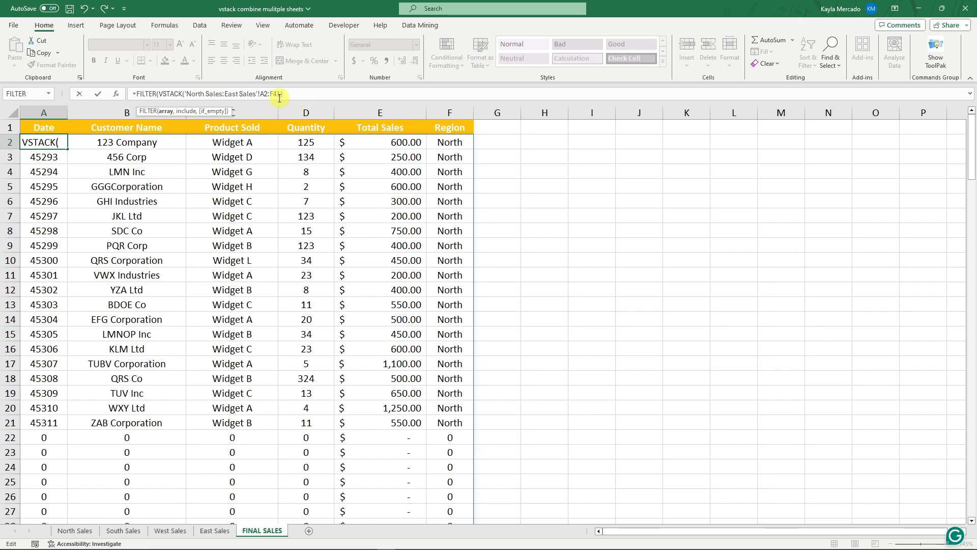
Step: Copy the VSTACK expression with its parentheses and add it after a comma as FILTER's include argument
left_click_drag(288, 95, 157, 103)
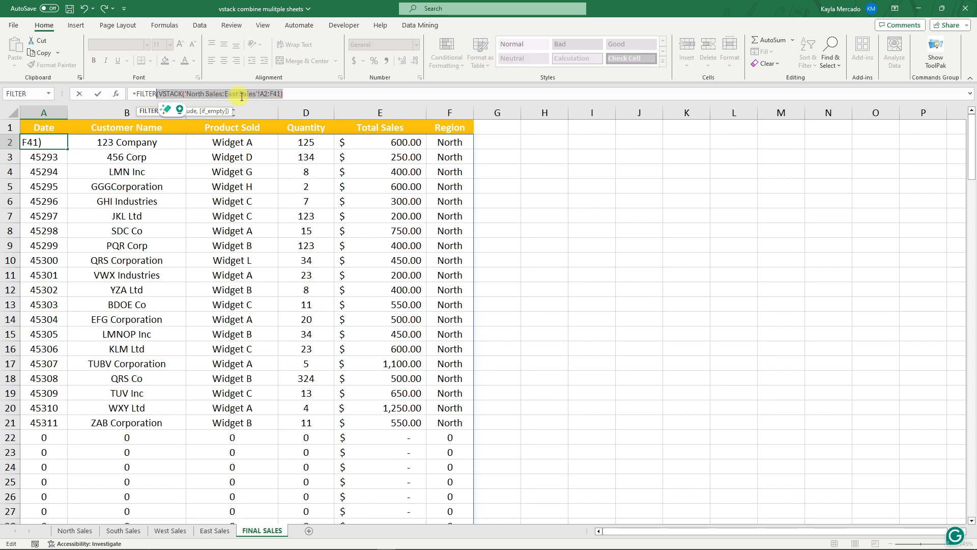
key("ctrl+c")
left_click(321, 93)
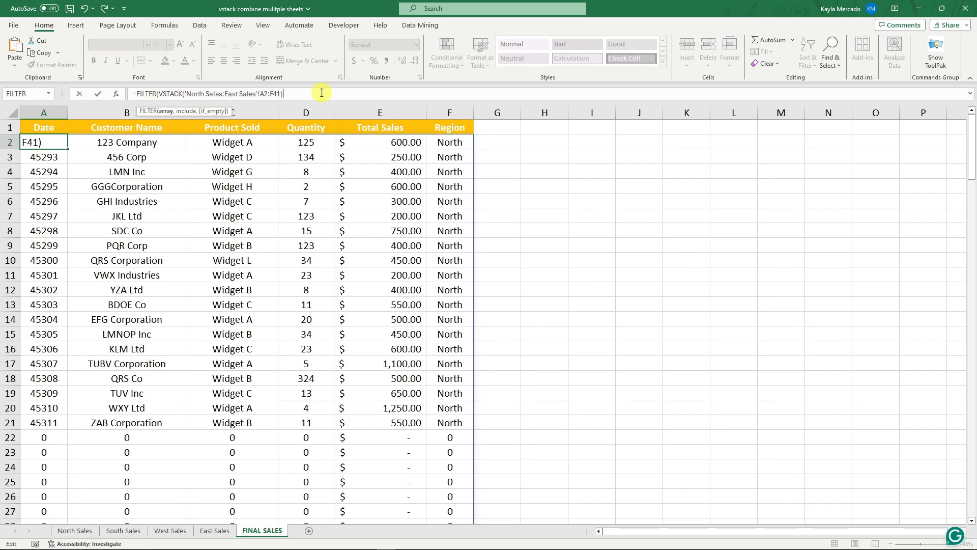
key("ctrl+v")
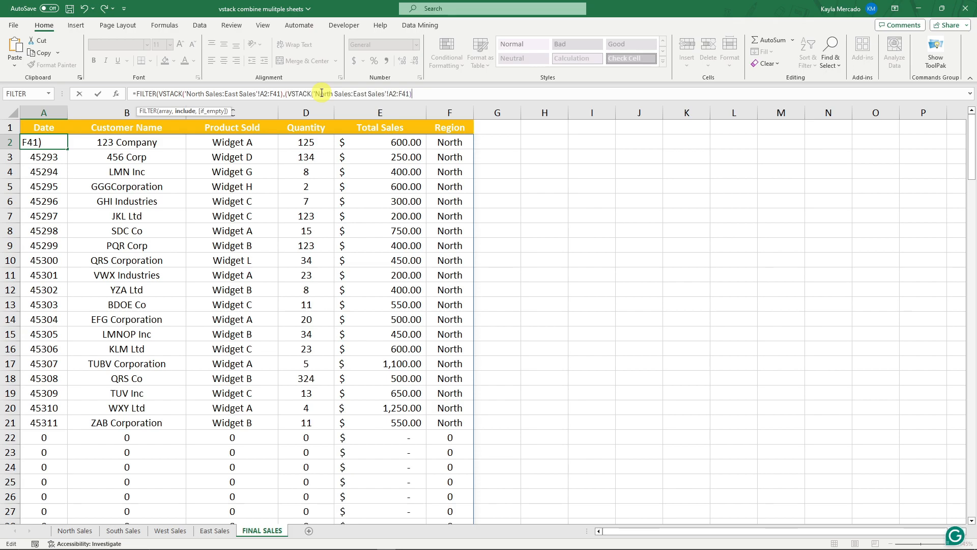
Step: Change the second VSTACK range to A2:A41, add the condition <>"" with the closing parenthesis, and enter the formula
left_click(402, 94)
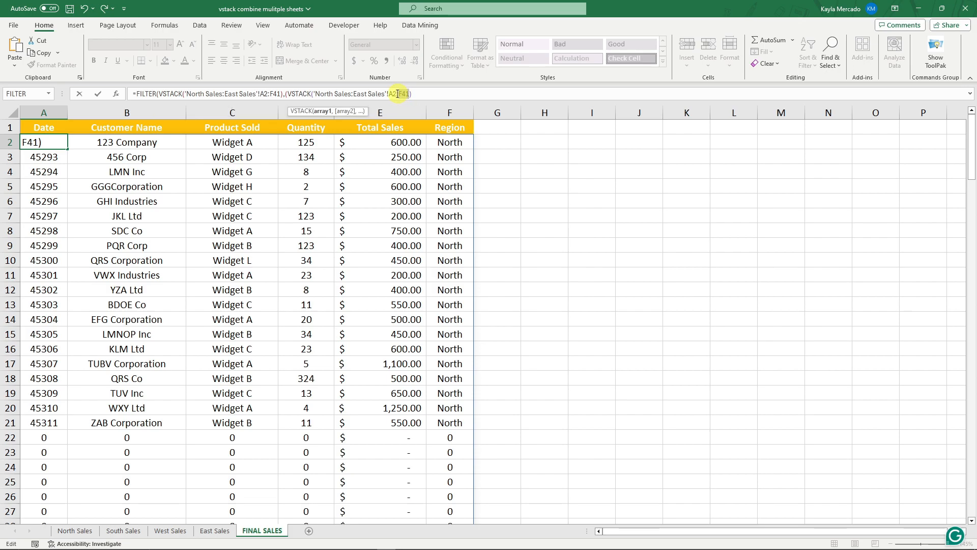
key("End")
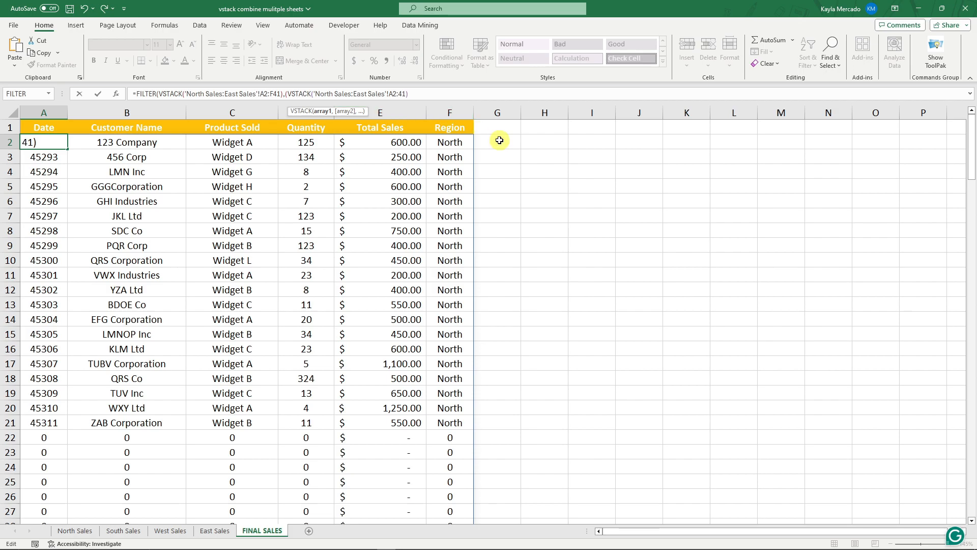
type("A")
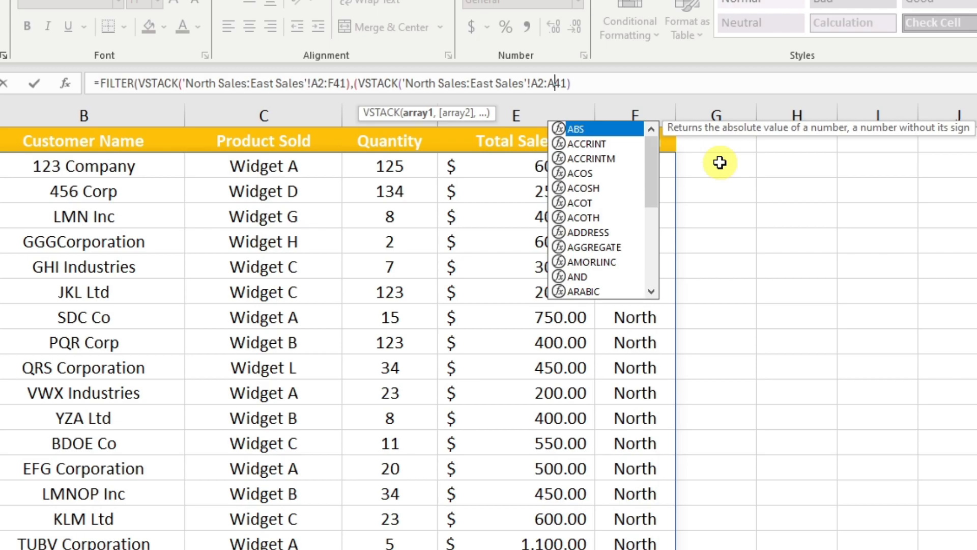
left_click(633, 83)
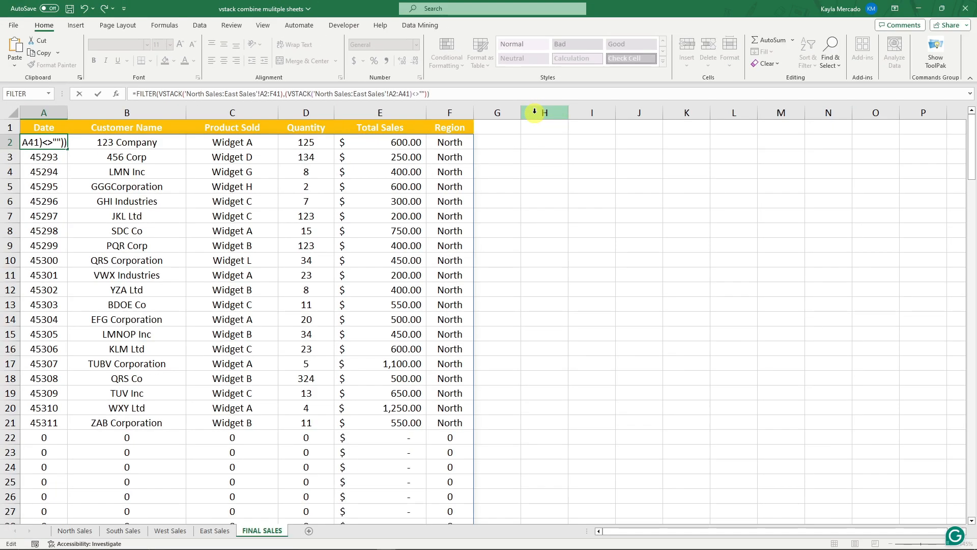
key("Return")
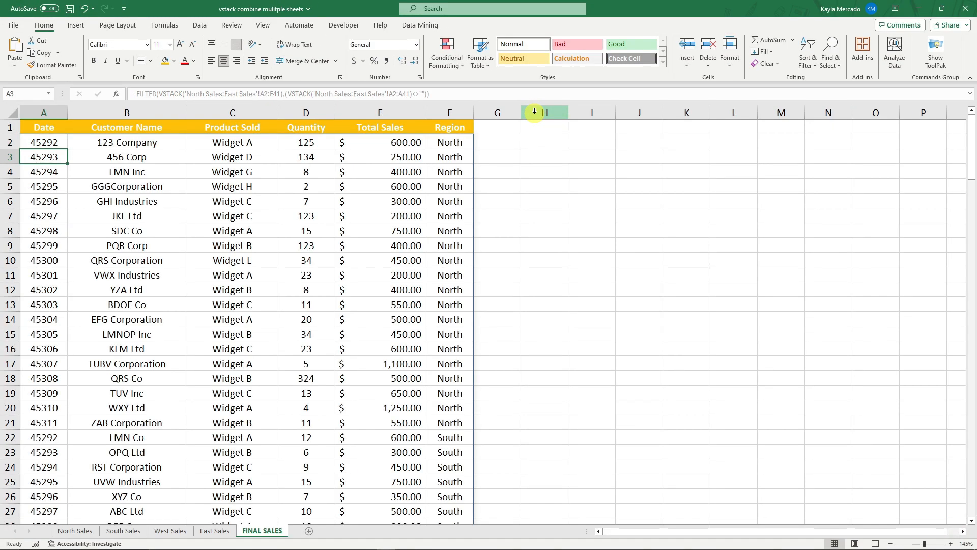
Step: Check the filtered list on FINAL SALES for leftover zero rows through the last East record
scroll(357, 375, "down", 20)
scroll(312, 301, "up", 3)
scroll(312, 301, "down", 4)
scroll(312, 302, "up", 12)
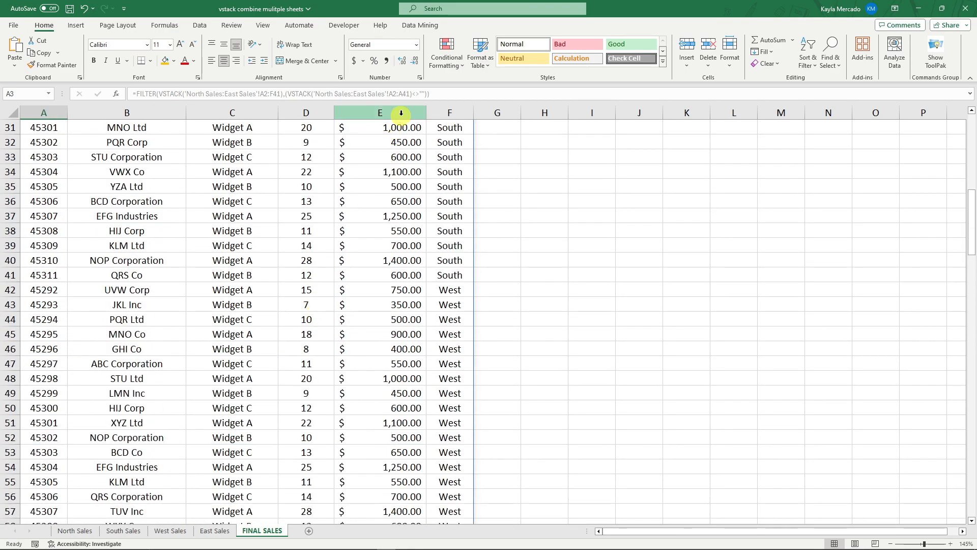
scroll(327, 327, "down", 9)
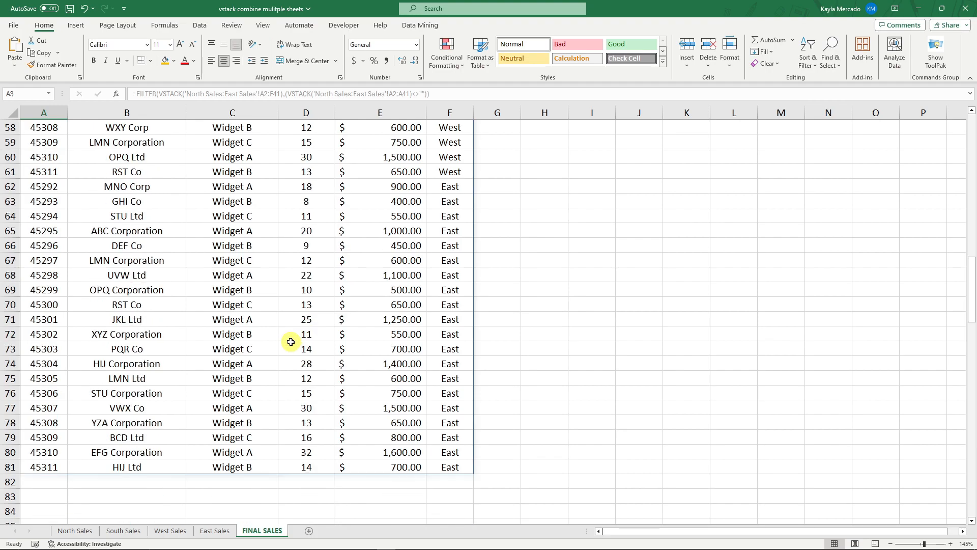
scroll(105, 497, "up", 6)
scroll(113, 484, "down", 2)
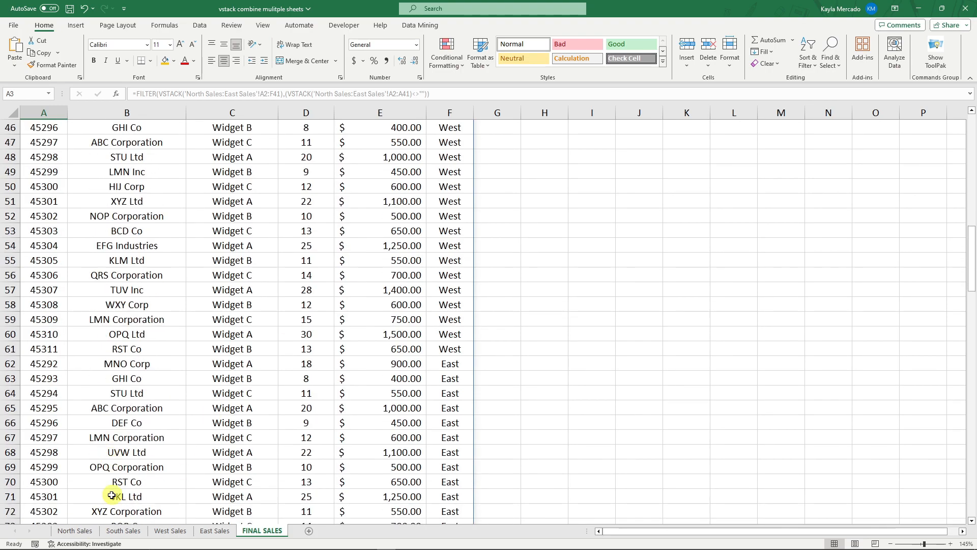
Step: Copy rows A17:F21 on East Sales and paste them directly below the data, starting at A22
left_click(75, 530)
scroll(146, 432, "down", 3)
left_click(214, 530)
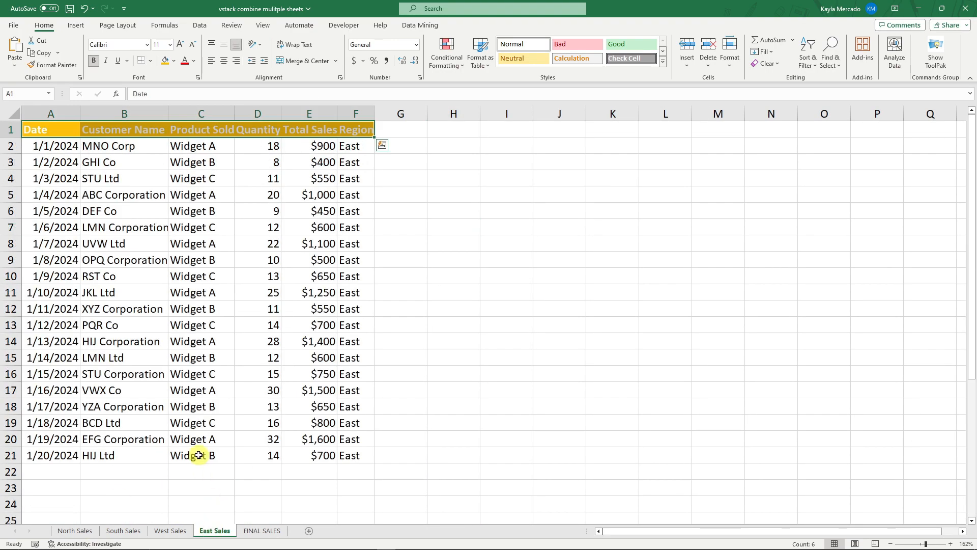
scroll(196, 458, "down", 2)
left_click_drag(33, 309, 337, 355)
left_click_drag(68, 300, 377, 358)
key("ctrl+c")
left_click(46, 375)
key("ctrl+v")
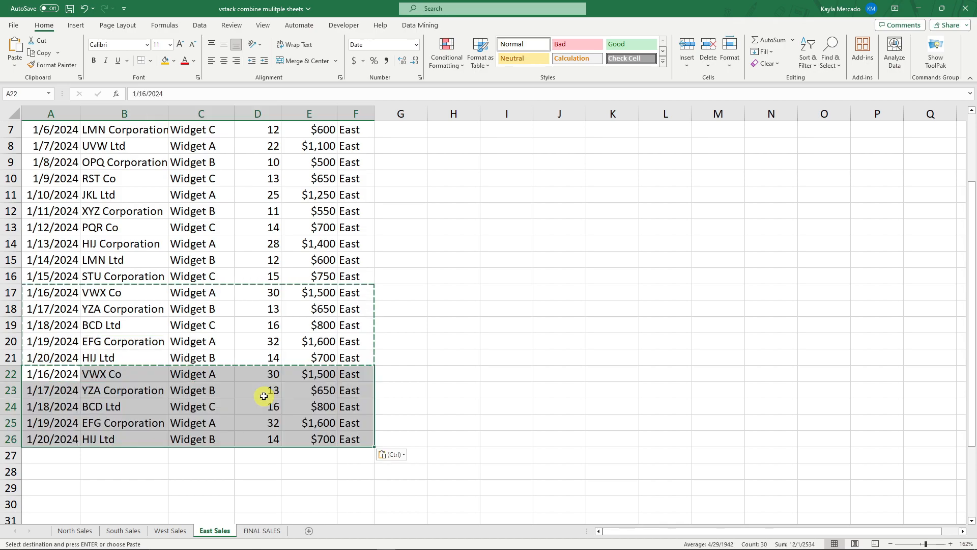
left_click(450, 438)
Step: Check the end of the combined list on FINAL SALES for the rows added to East Sales
left_click(262, 530)
scroll(224, 437, "down", 5)
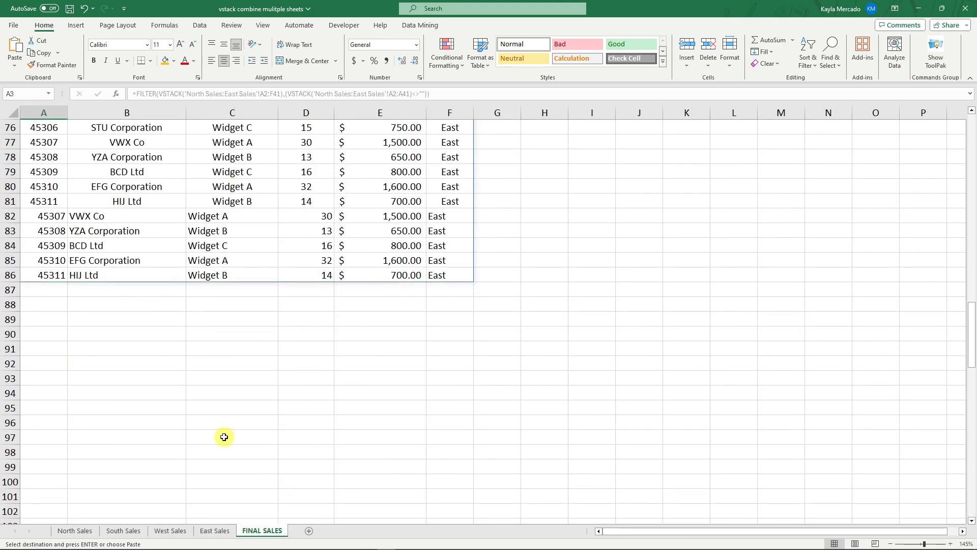
left_click(168, 330)
scroll(117, 329, "up", 1)
left_click_drag(45, 260, 434, 327)
left_click(469, 408)
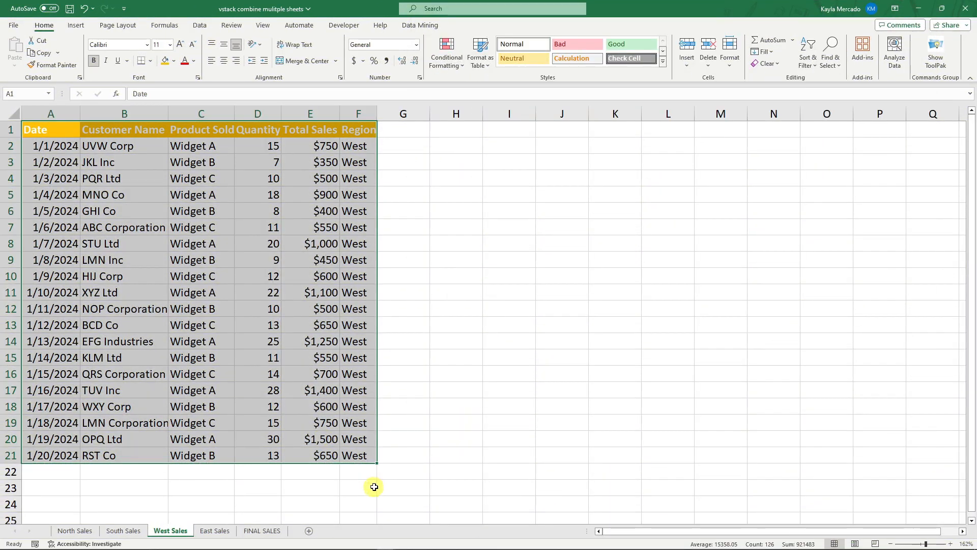
Step: Show Book1 in a smaller window over this workbook and move its CENTRAL SALES sheet between South Sales and West Sales
left_click(515, 347)
left_click(386, 542)
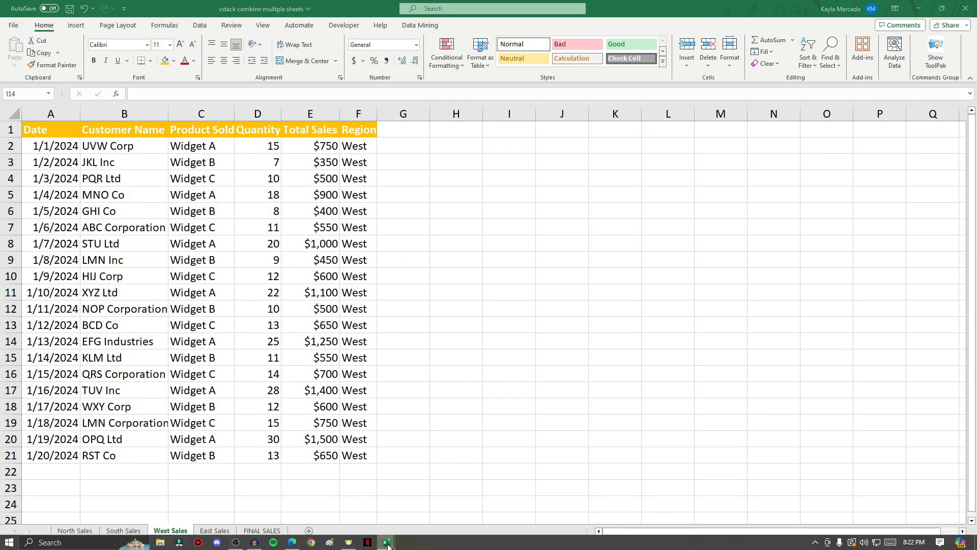
left_click(440, 515)
left_click_drag(763, 12, 780, 41)
left_click_drag(571, 25, 568, 130)
scroll(592, 322, "up", 3)
left_click_drag(782, 134, 791, 30)
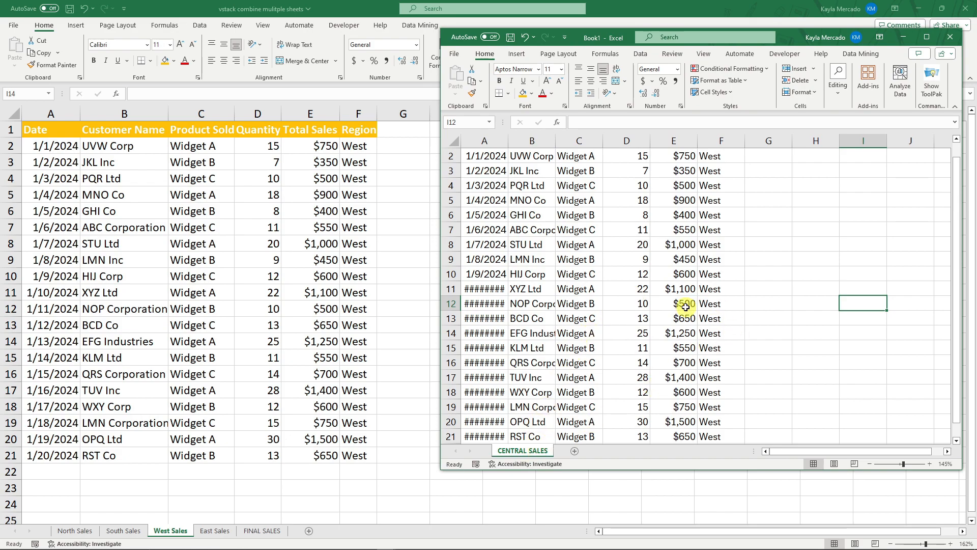
scroll(657, 267, "down", 1)
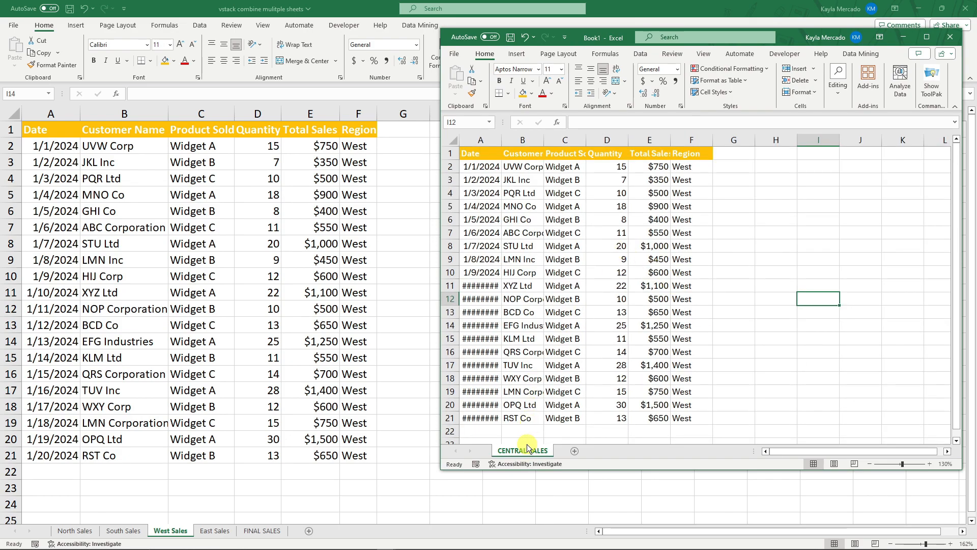
mouse_move(275, 496)
left_mouse_down()
mouse_move(163, 517)
mouse_move(149, 535)
mouse_move(192, 535)
mouse_move(158, 536)
left_mouse_up()
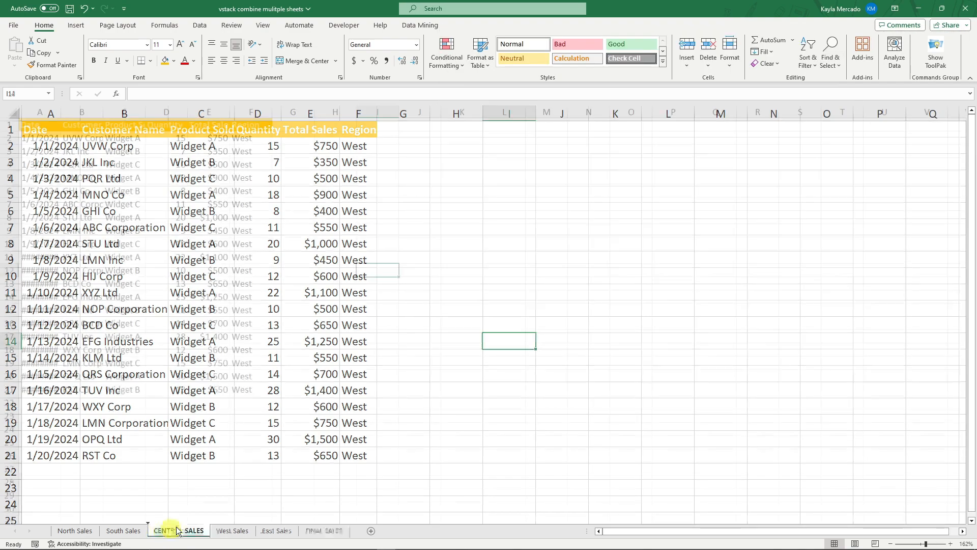
Step: Check the combined list on FINAL SALES for the records brought in by the CENTRAL SALES sheet
left_click(324, 530)
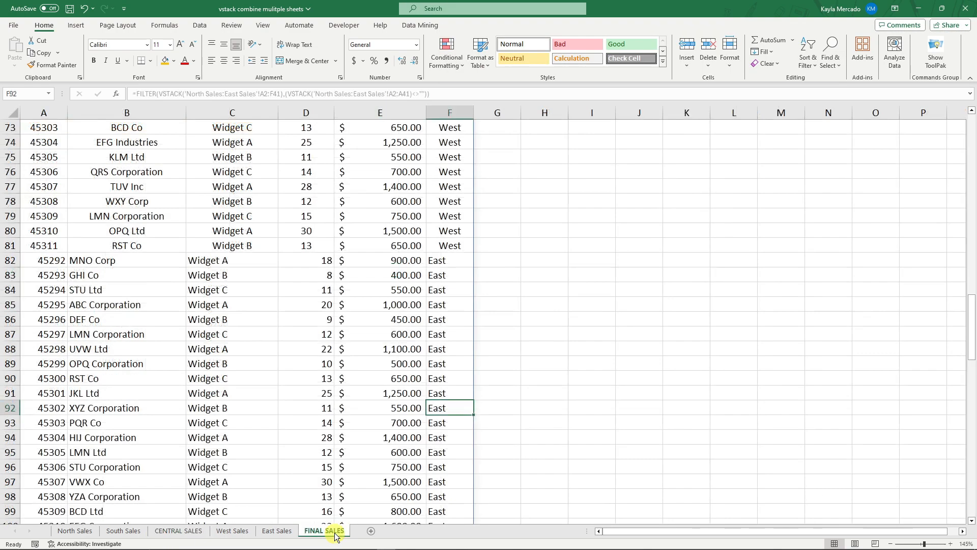
scroll(295, 407, "down", 5)
left_click(61, 397)
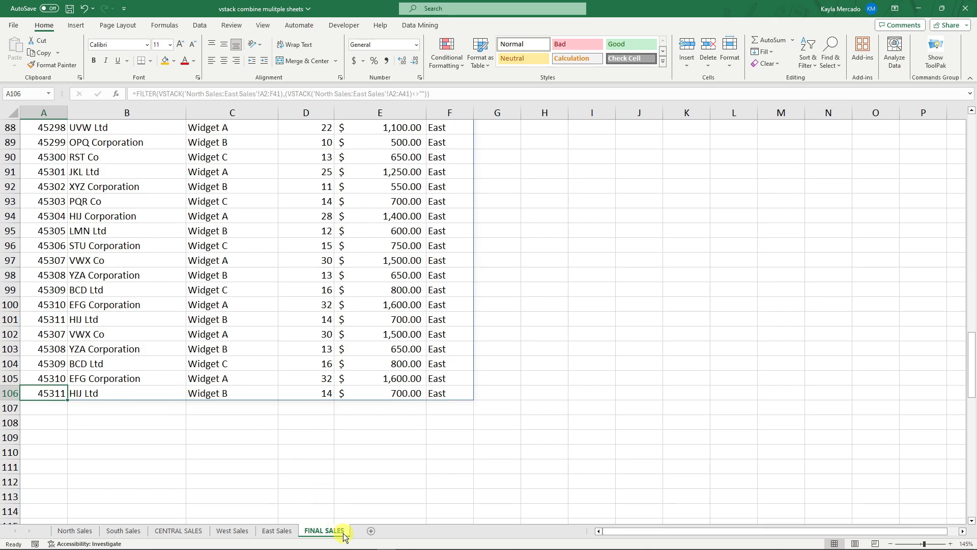
scroll(255, 460, "up", 8)
scroll(275, 295, "down", 2)
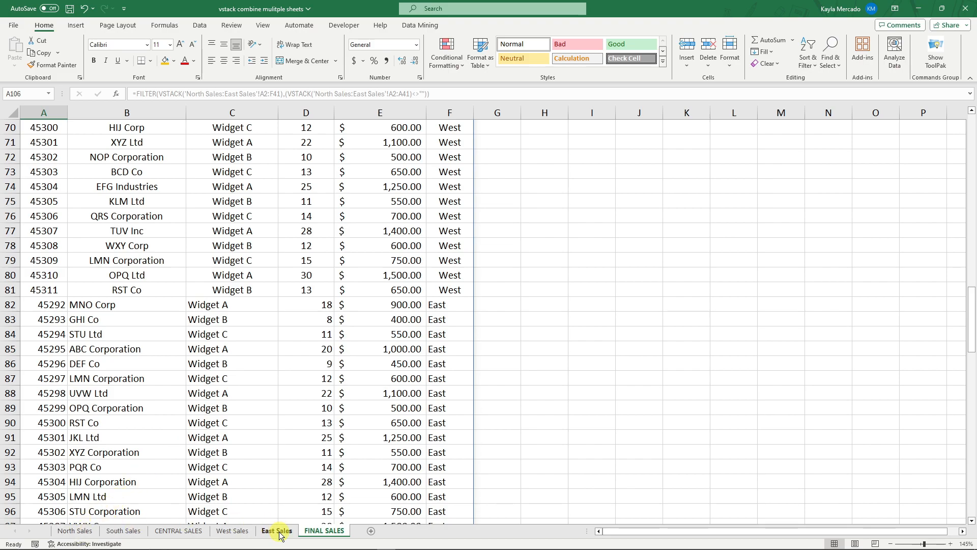
Step: Look over the West and East rows down to the end of the combined list
scroll(229, 371, "up", 10)
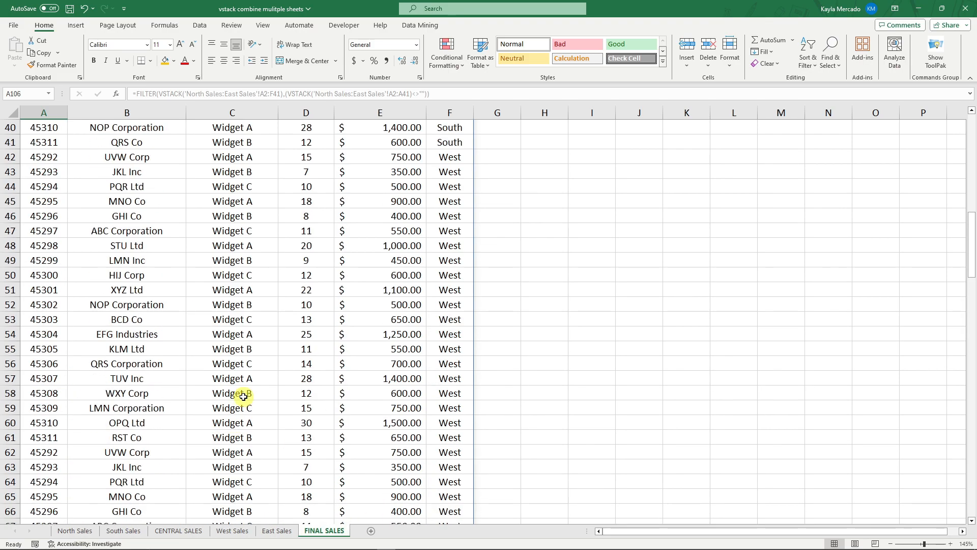
scroll(239, 399, "down", 10)
scroll(249, 377, "down", 5)
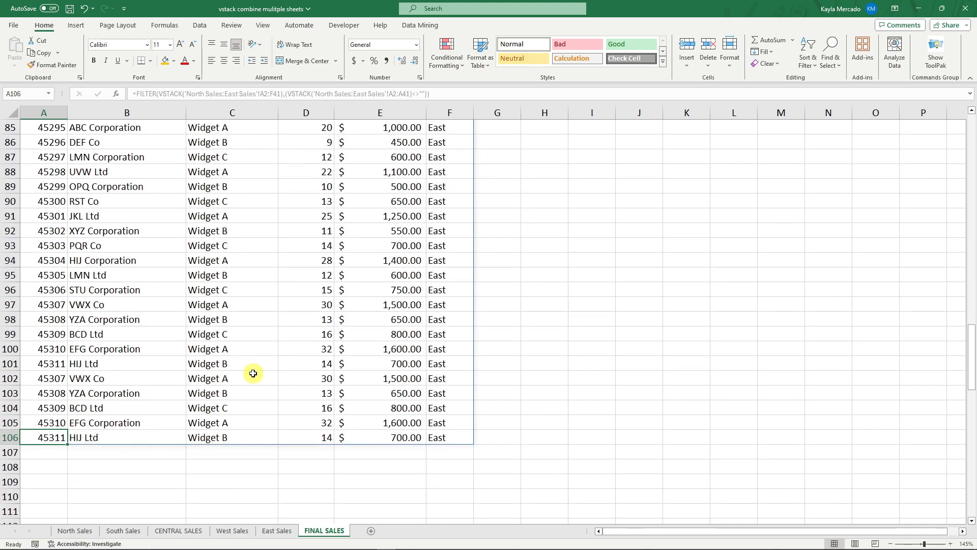
left_click(638, 318)
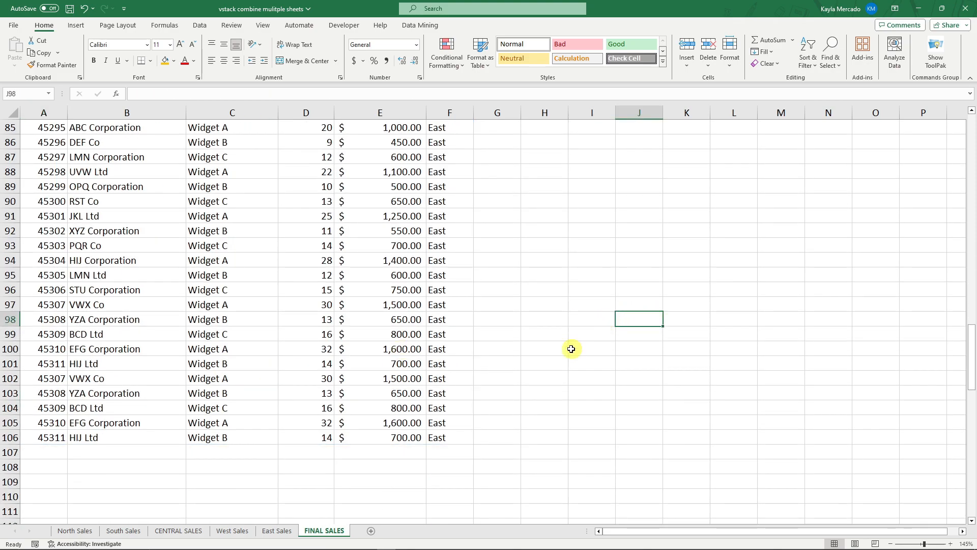
Step: Apply the Short Date number format to column A, and switch it to Long Date
scroll(547, 356, "up", 6)
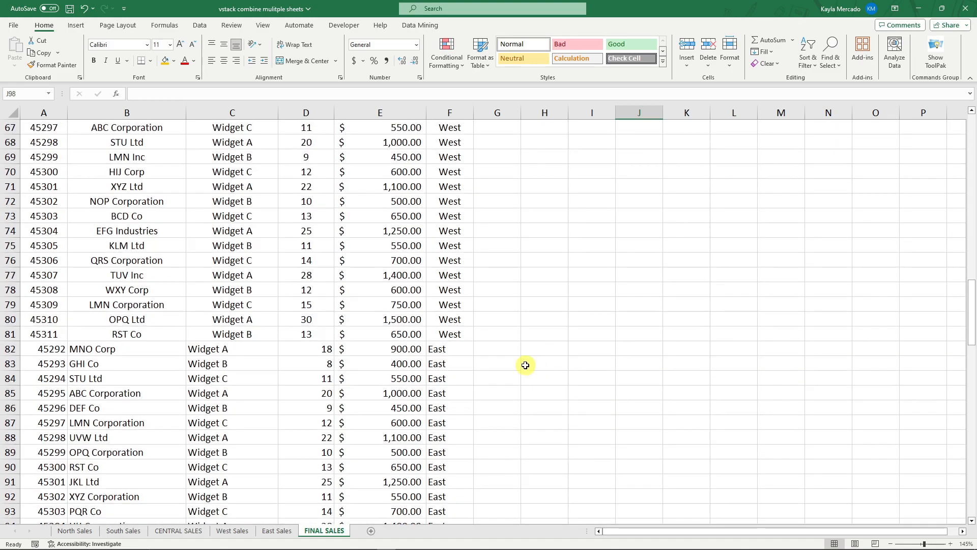
scroll(273, 371, "up", 5)
left_click(46, 111)
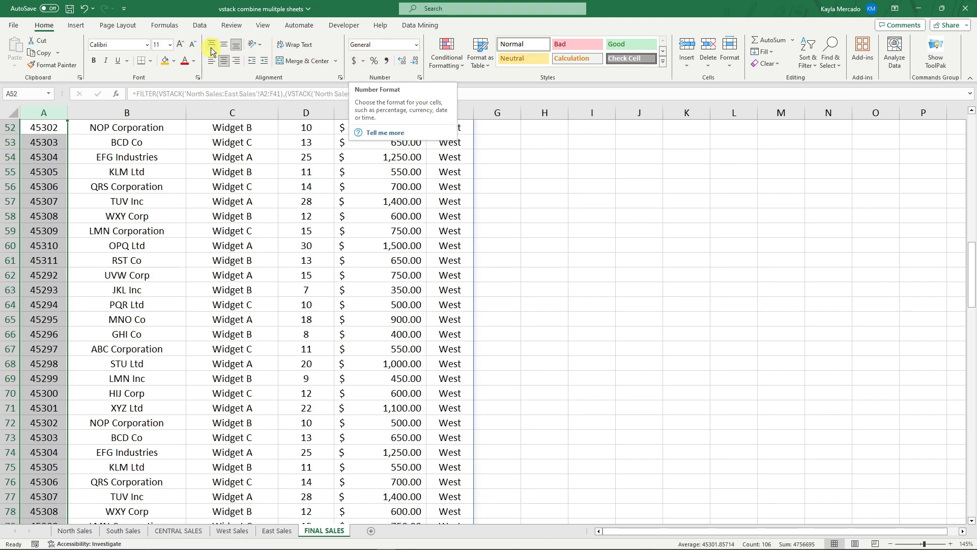
left_click(415, 45)
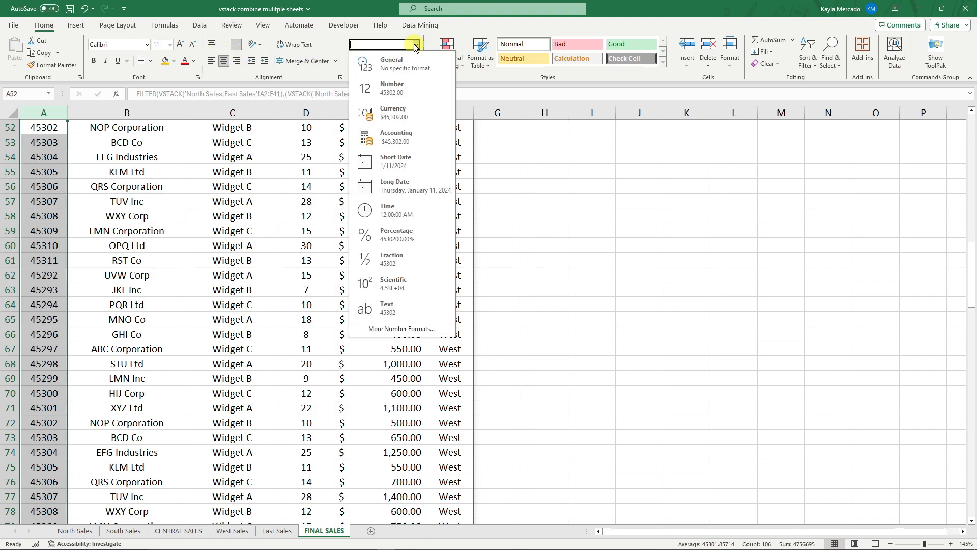
left_click(414, 164)
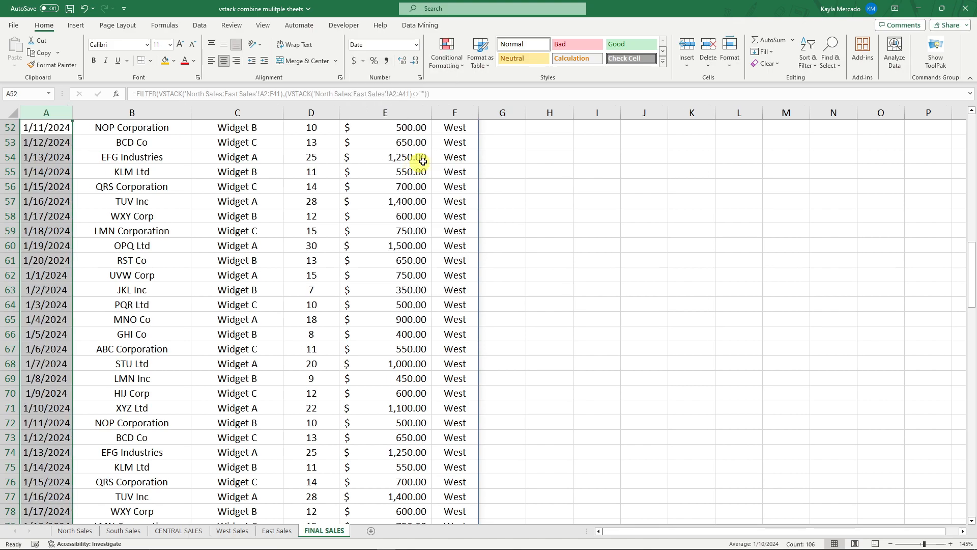
left_click(416, 46)
left_click(415, 186)
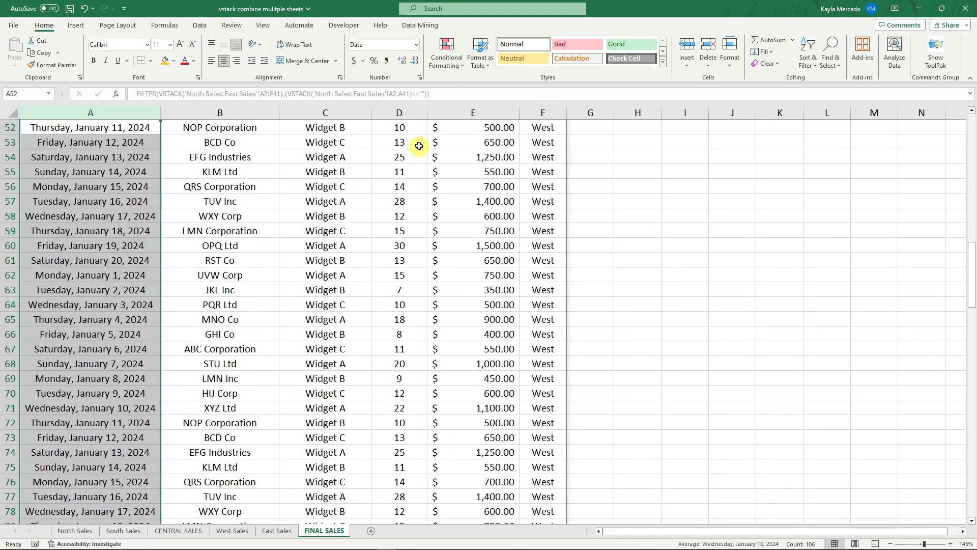
Step: Change the number format of column A to Time
left_click(417, 47)
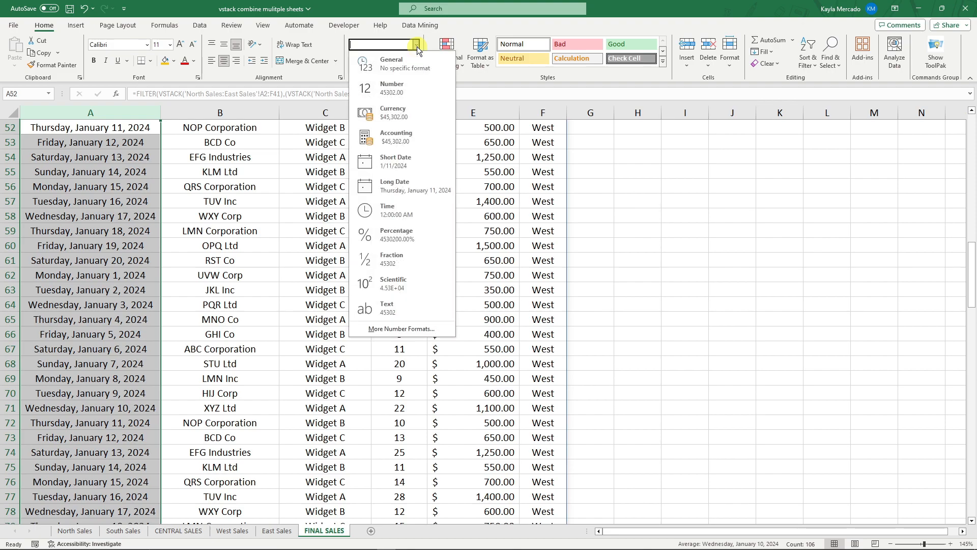
left_click(407, 210)
left_click(620, 188)
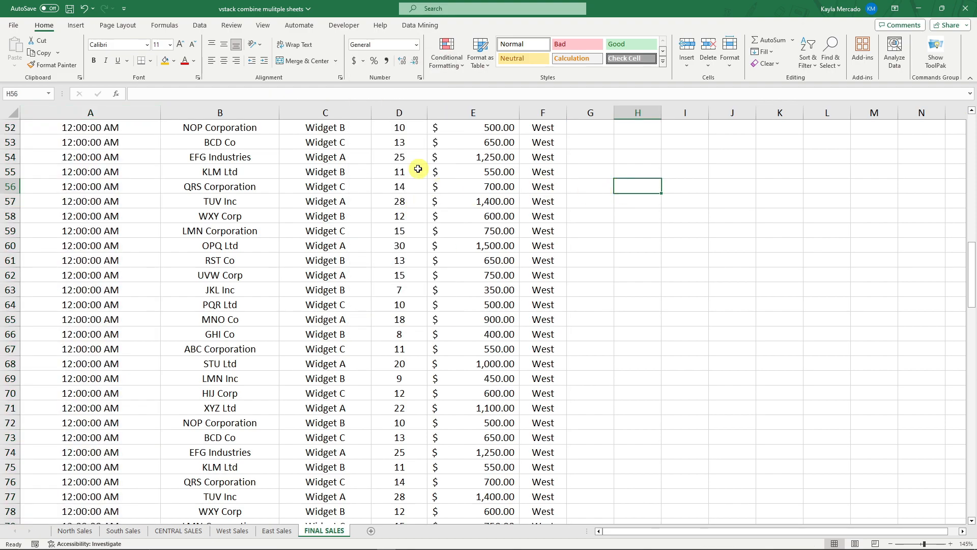
Step: Fill column D of the combined list with a light blue theme color
left_click(399, 113)
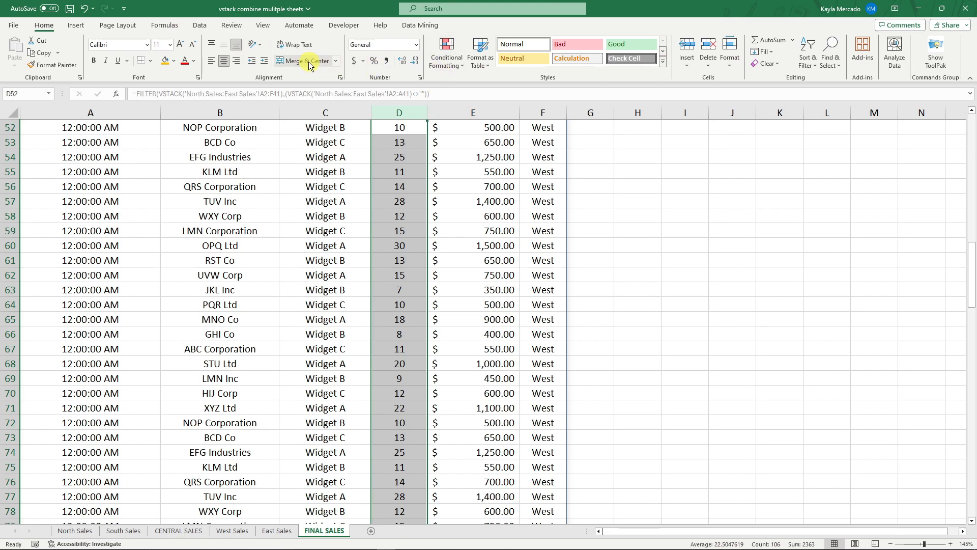
left_click(173, 62)
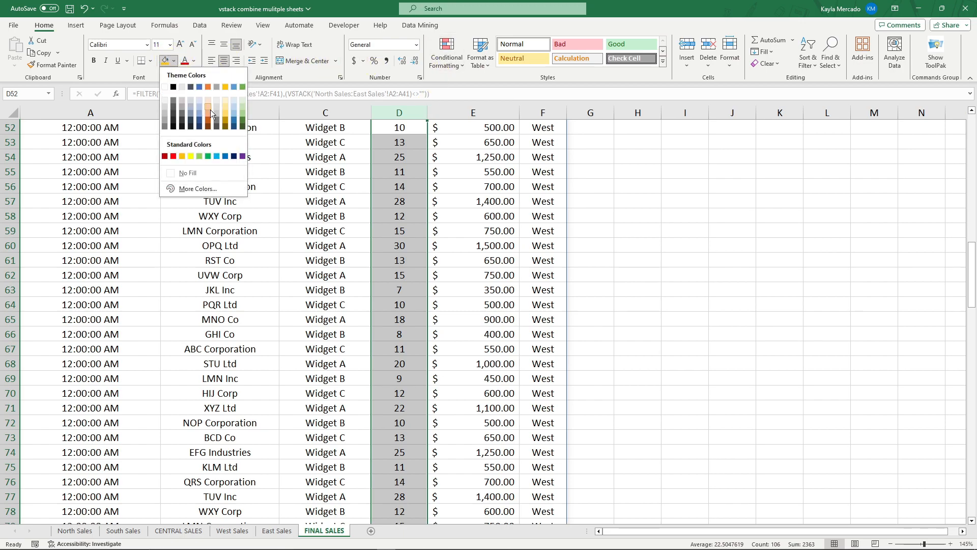
left_click(235, 113)
left_click(641, 216)
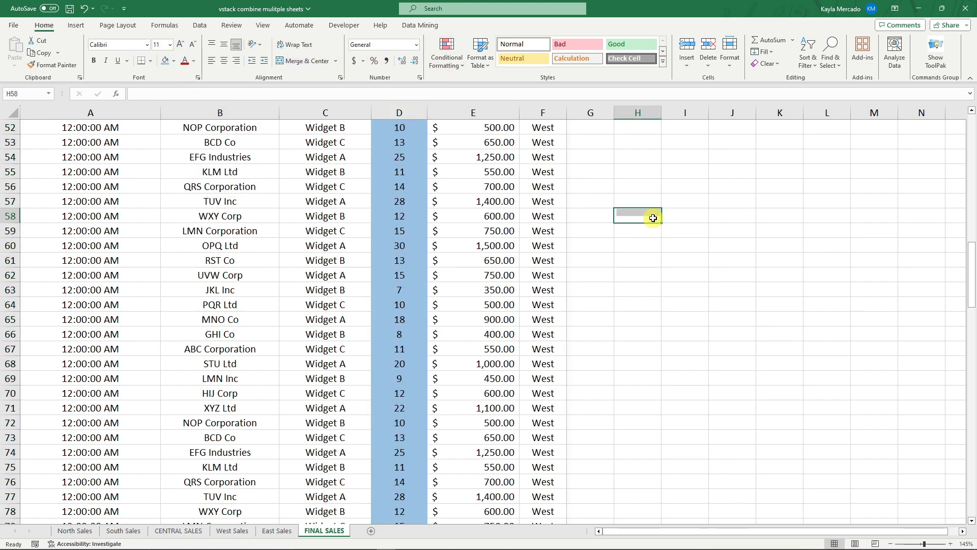
Step: Center the contents of columns A, B and C horizontally so the East rows match the others
scroll(466, 264, "down", 7)
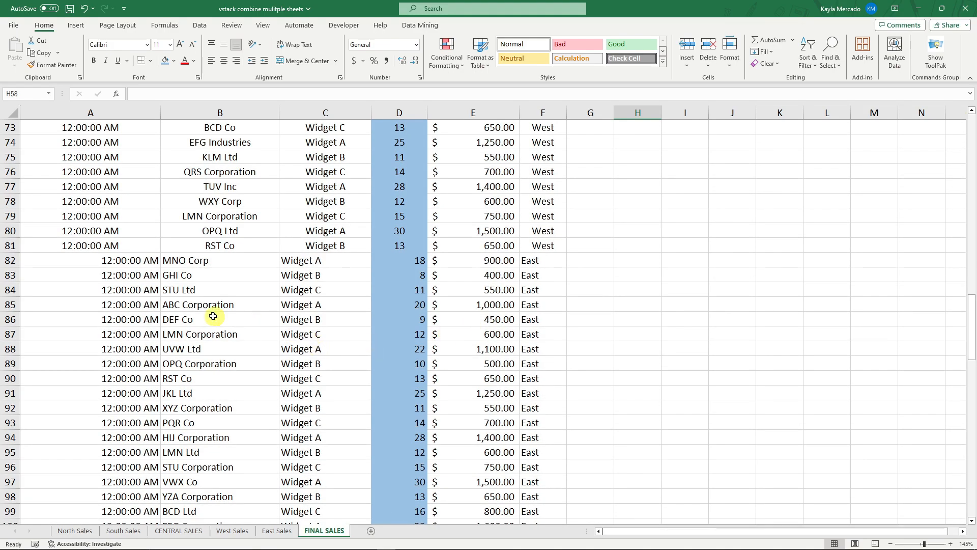
left_click(109, 113)
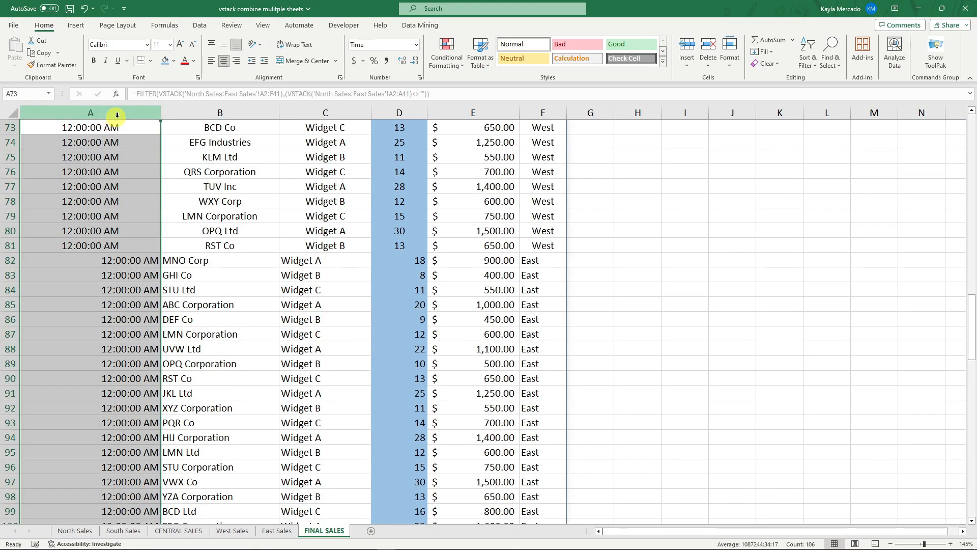
left_click(224, 61)
left_click(245, 113)
left_click(224, 61)
left_click(224, 61)
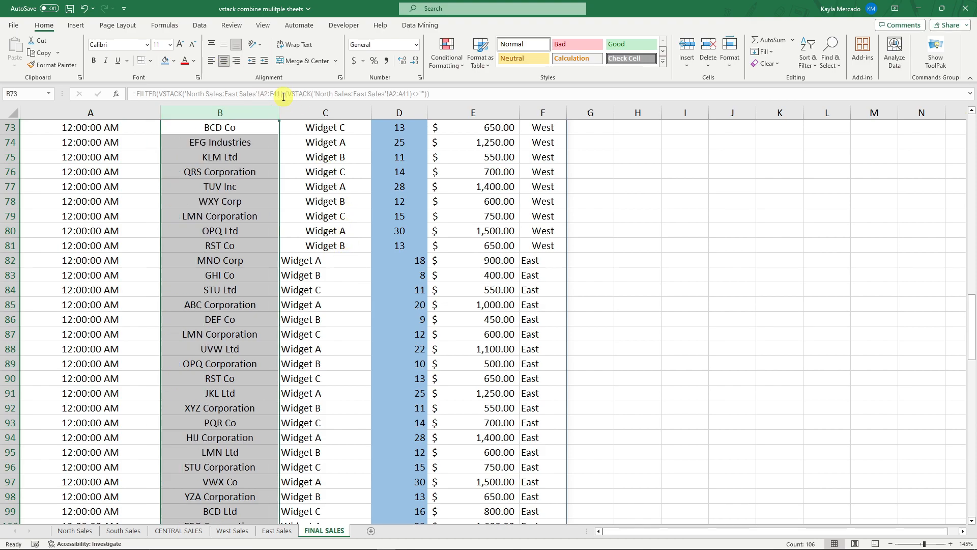
left_click(320, 113)
left_click(224, 61)
left_click(635, 246)
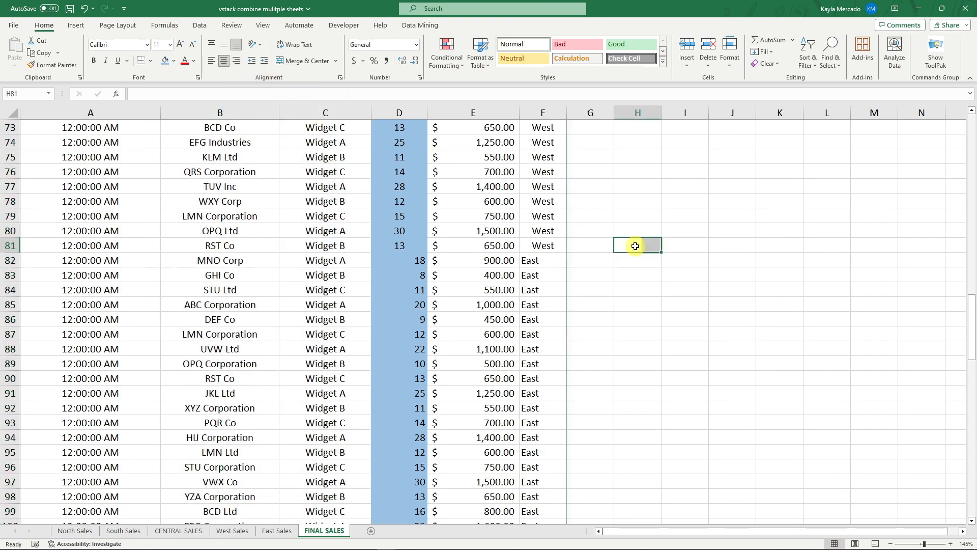
Step: Center the contents of columns D and F horizontally as well
left_click(375, 113)
left_click(224, 61)
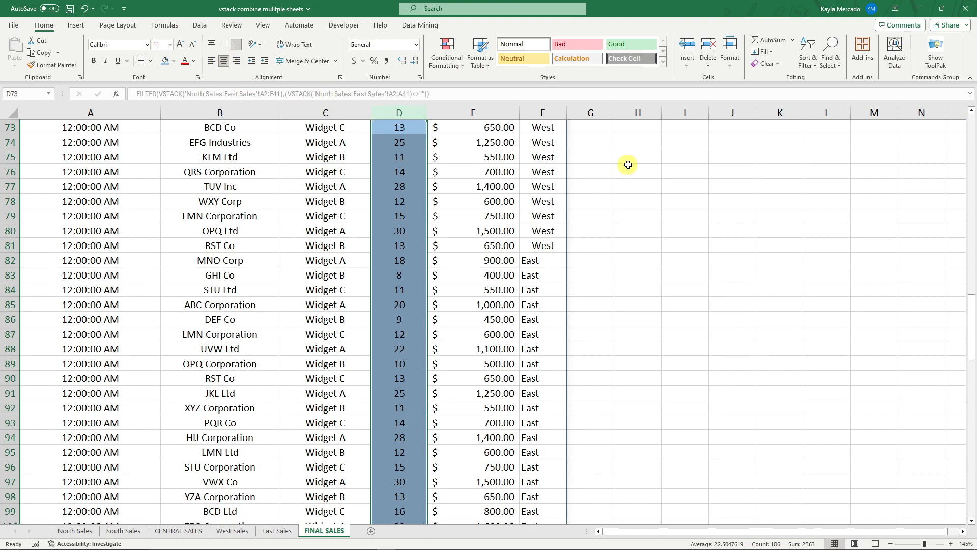
left_click(542, 113)
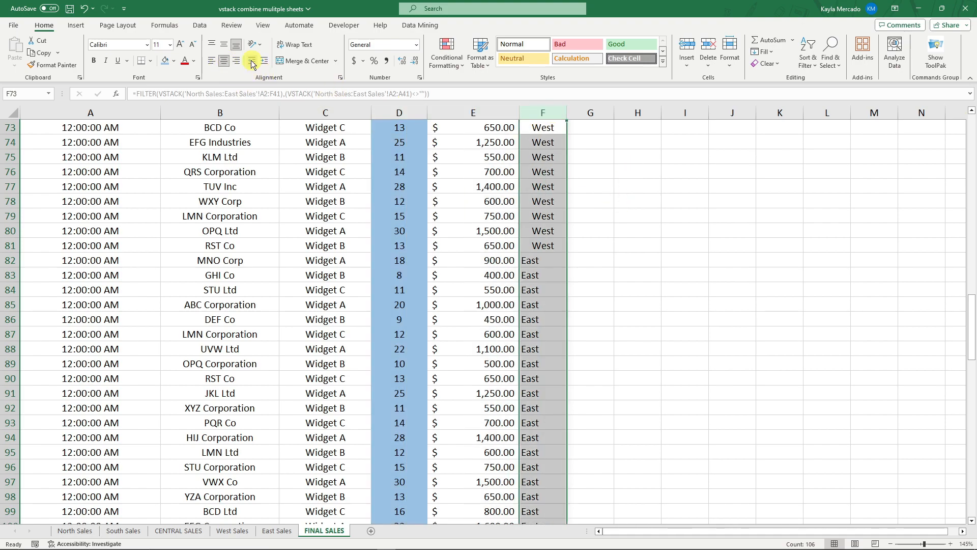
left_click(224, 61)
left_click(486, 112)
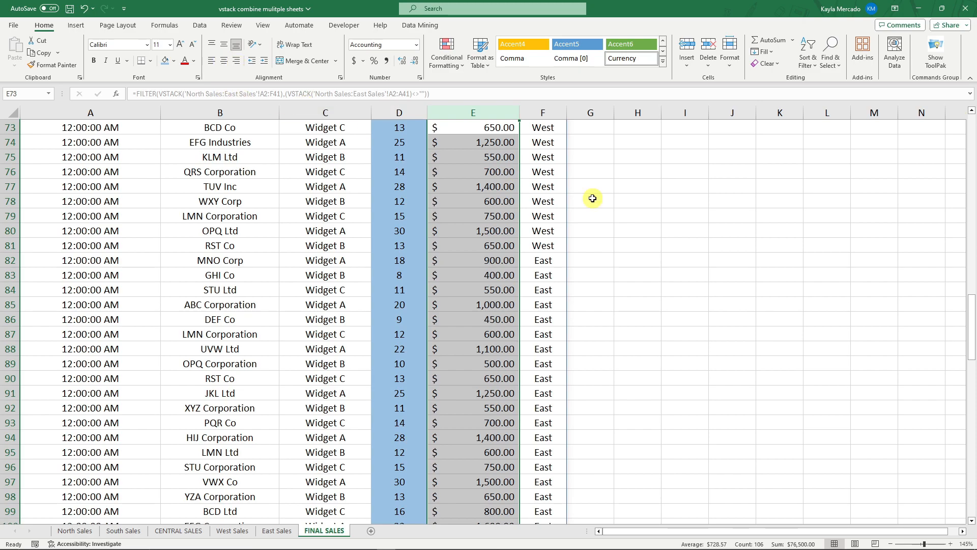
left_click(685, 230)
scroll(625, 371, "down", 5)
scroll(626, 371, "up", 20)
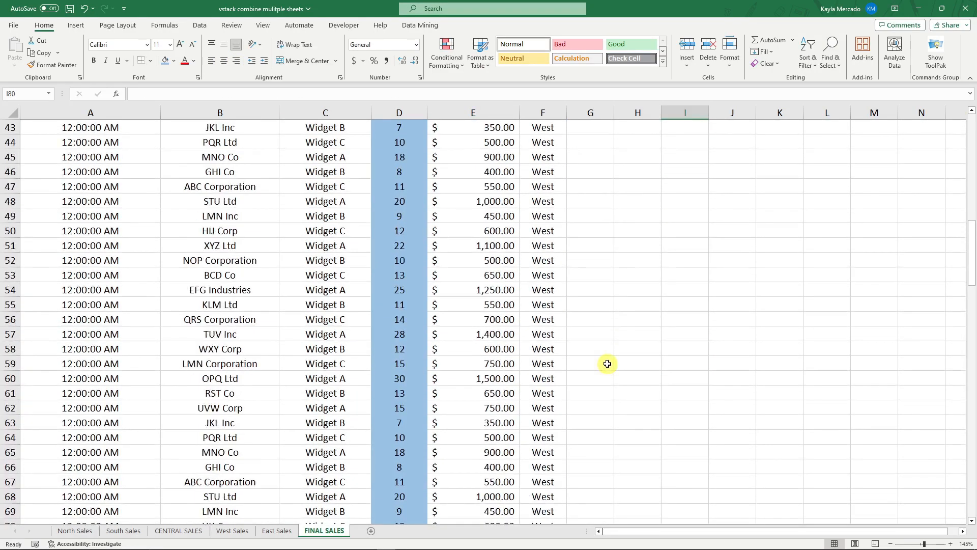